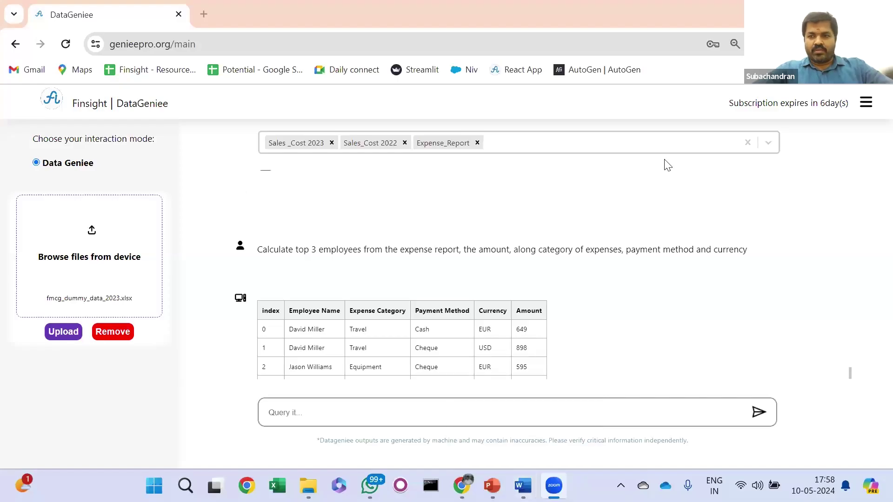
Bring the DataGeniee chat forward and scroll up to the 'Derive Month name' query's trend chart.
left_click(606, 195)
scroll(606, 194, "up", 10)
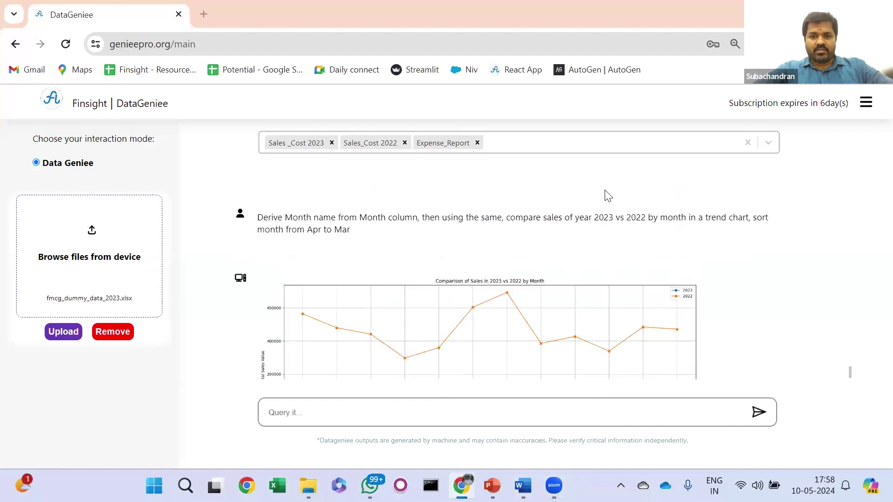
Switch to the PowerPoint slide show and advance to the closing genieepro.org slide.
key("alt+Tab")
key("alt+Tab")
key("alt+Tab")
key("alt+Tab")
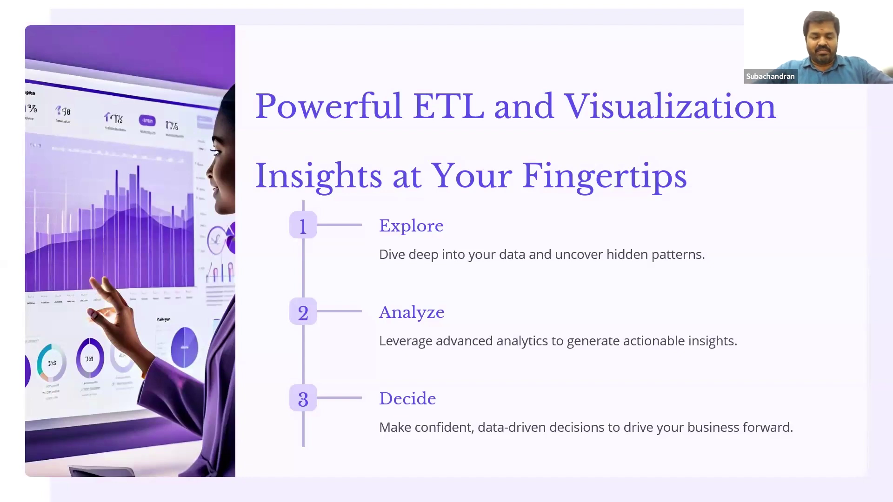
key("Right")
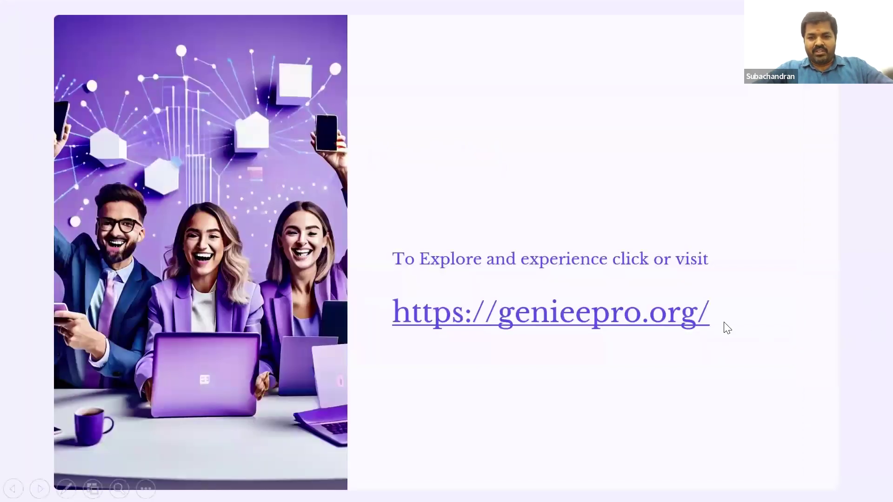
Open genieepro.org from the slide link in its own browser window and reload it.
left_click(672, 325)
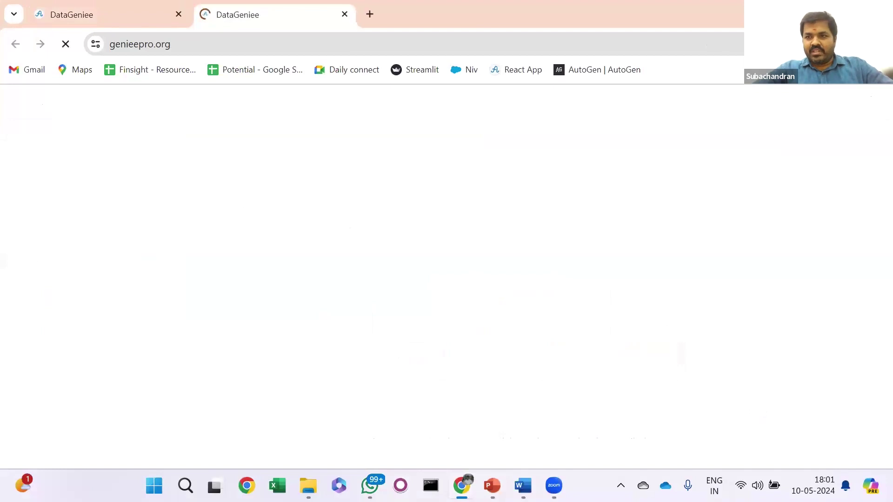
left_click(845, 10)
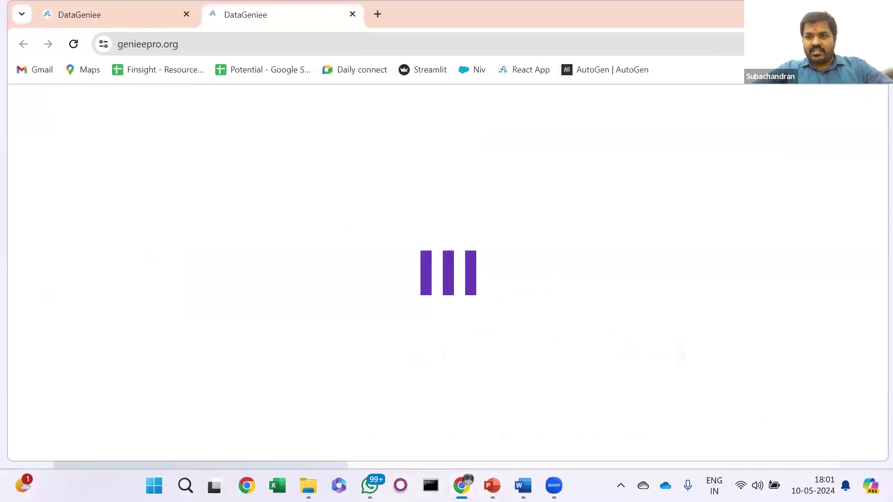
mouse_move(840, 11)
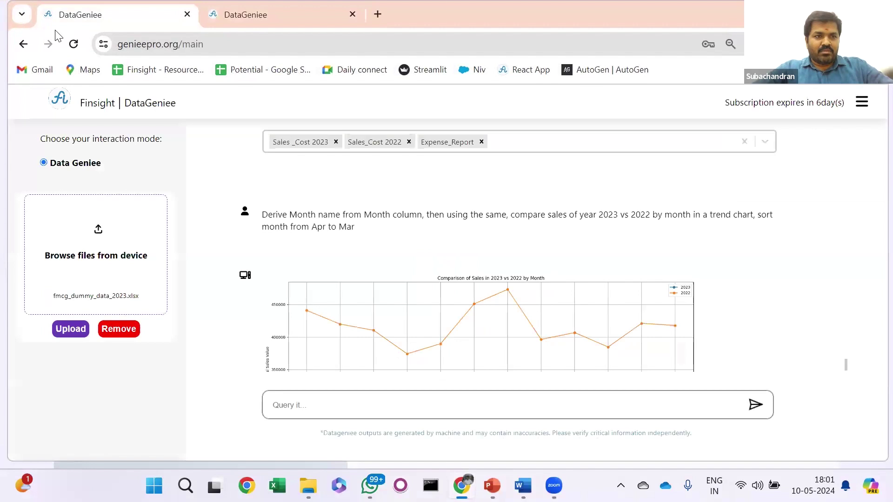
left_click_drag(60, 16, 160, 105)
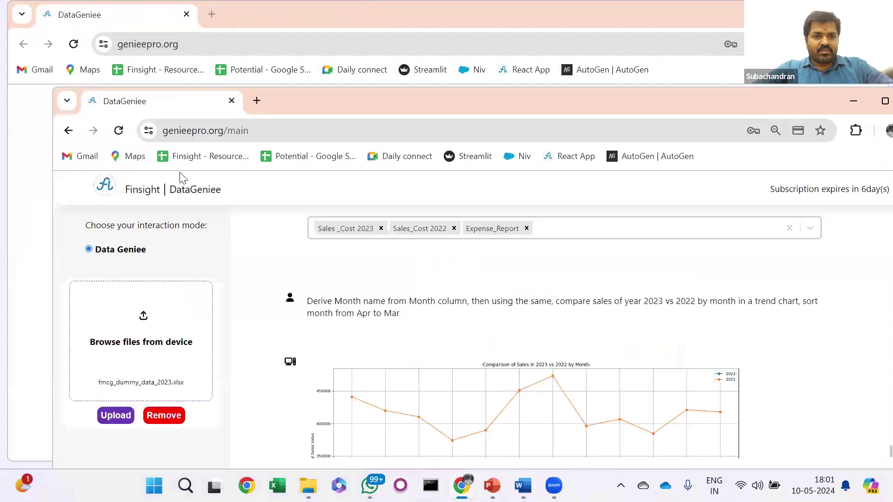
left_click(119, 130)
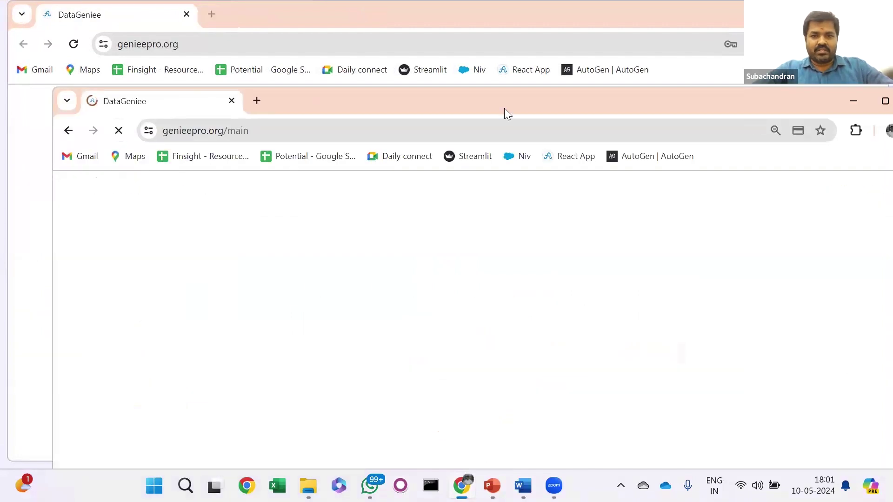
left_click_drag(502, 108, 477, 101)
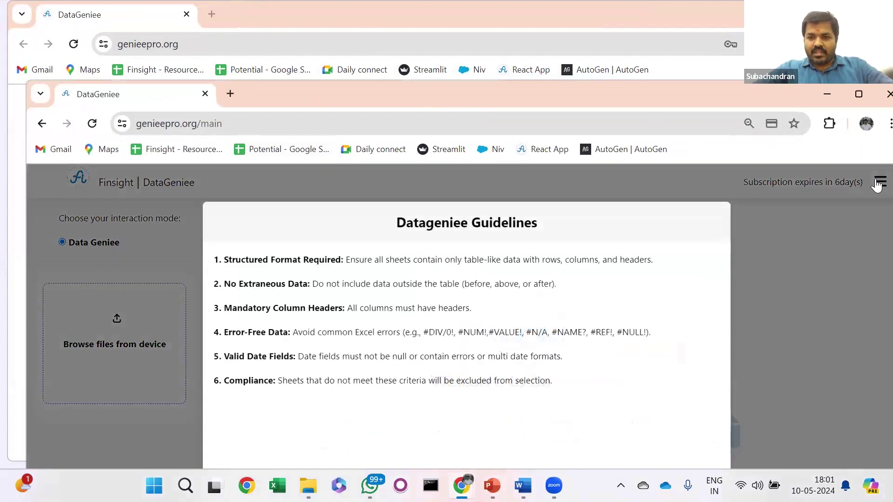
Log out of DataGeniee, sign back in, and maximize the browser window.
left_click(878, 182)
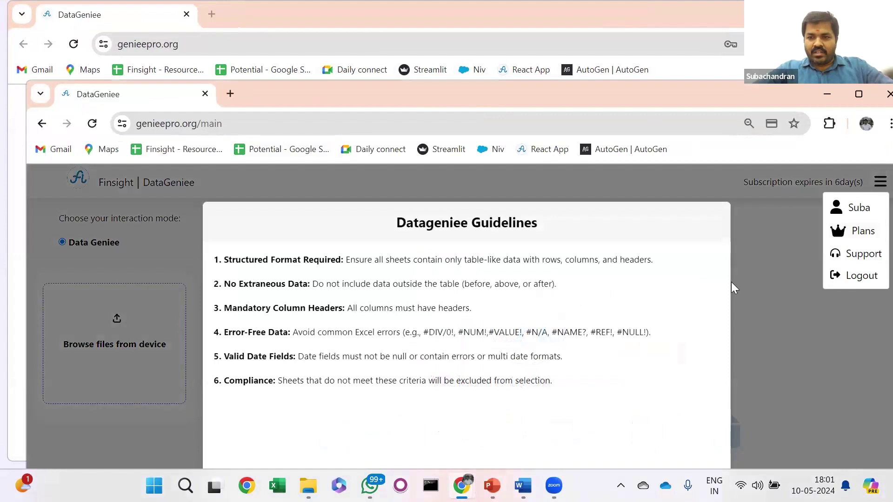
left_click(860, 276)
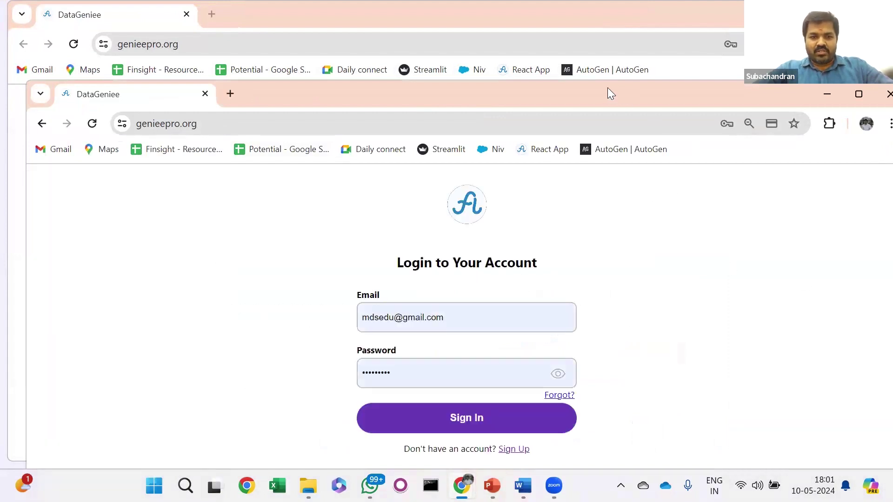
left_click_drag(608, 87, 612, 87)
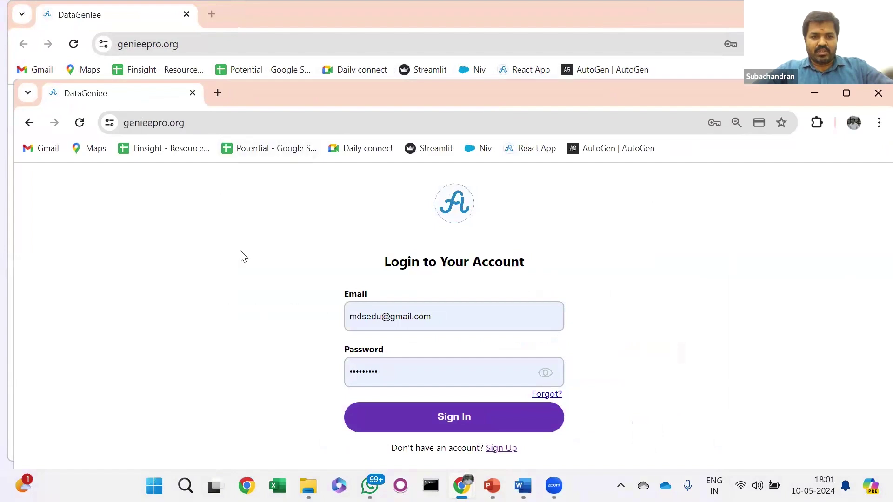
left_click(445, 413)
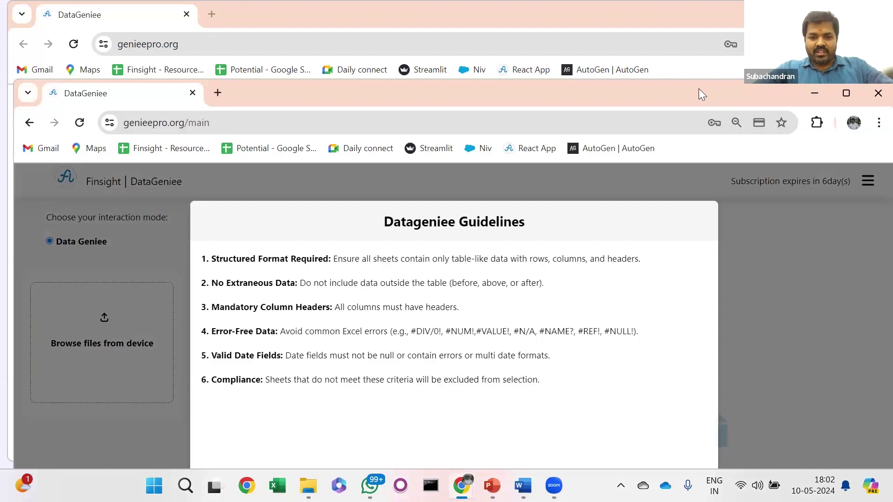
left_click_drag(699, 88, 705, 45)
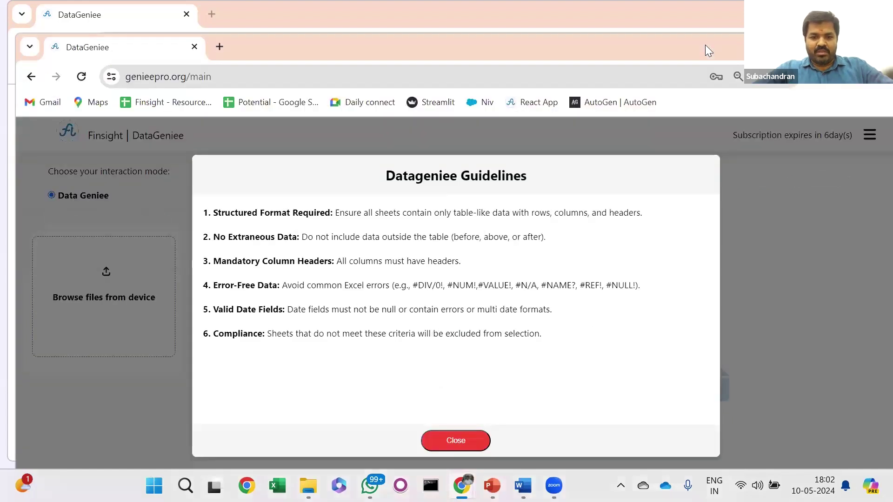
double_click(613, 57)
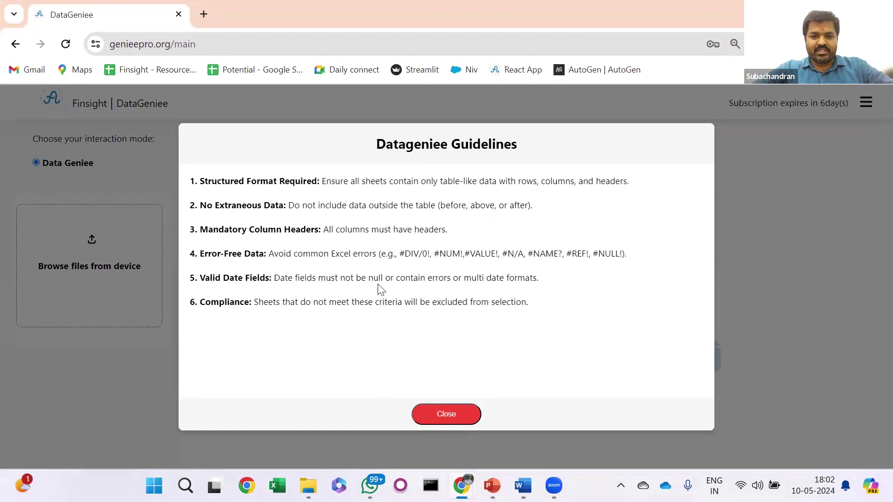
Dismiss the guidelines and upload the fmcg_dummy_data_2023.xlsx workbook from the computer.
left_click(446, 415)
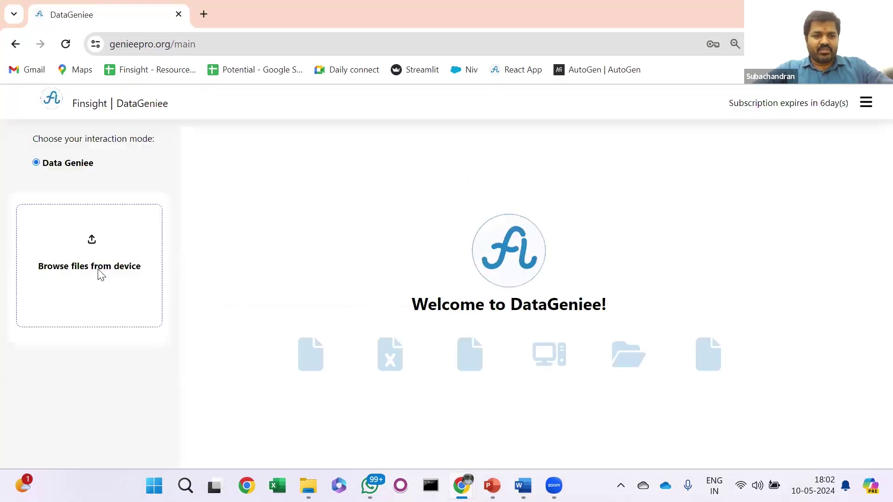
left_click(100, 274)
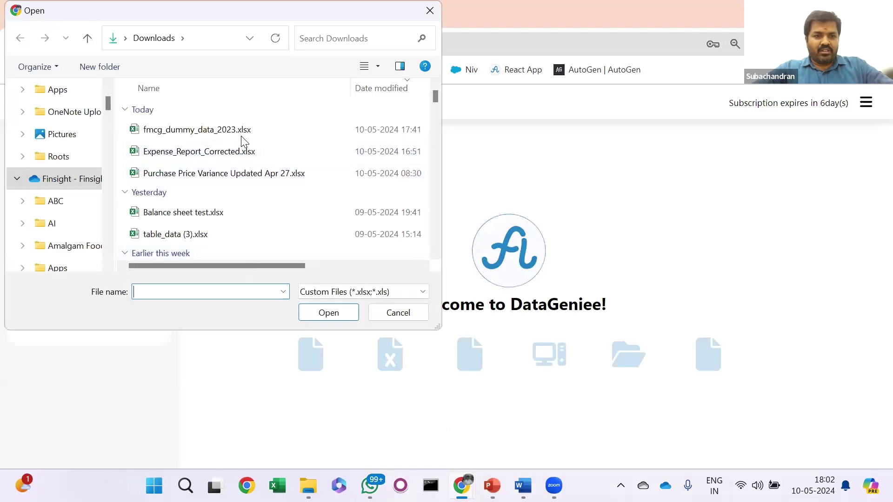
left_click(240, 134)
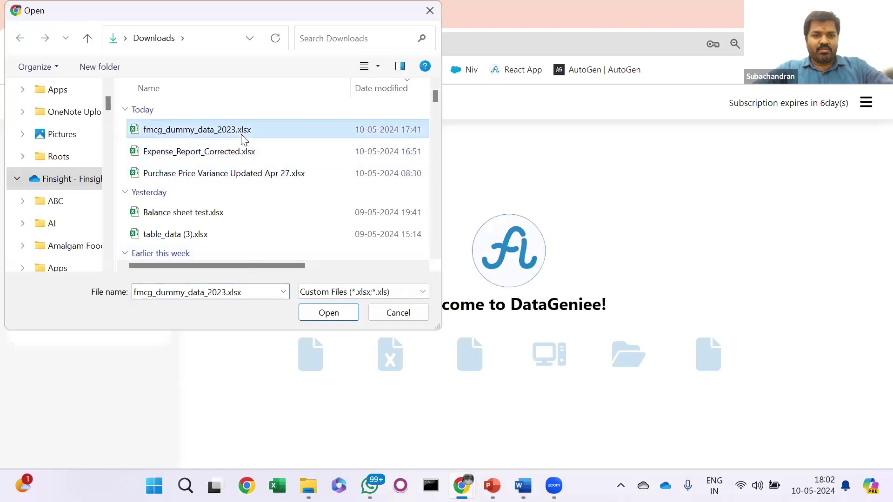
left_click(325, 312)
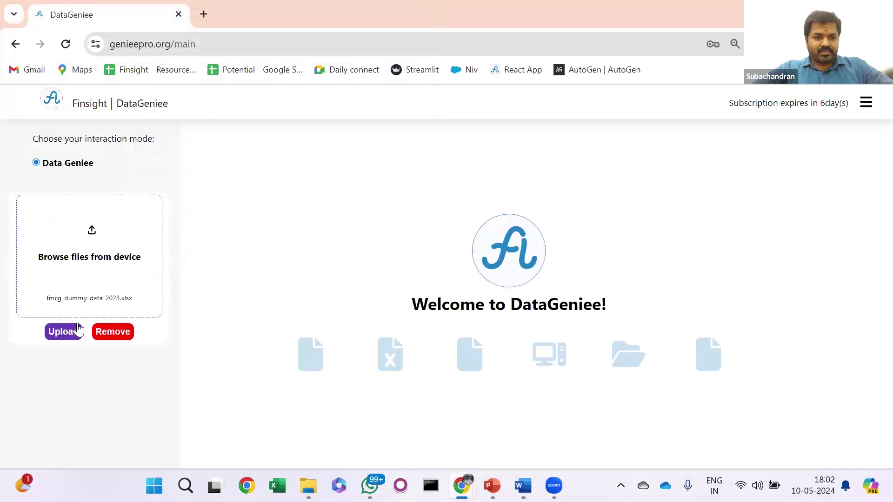
left_click(69, 332)
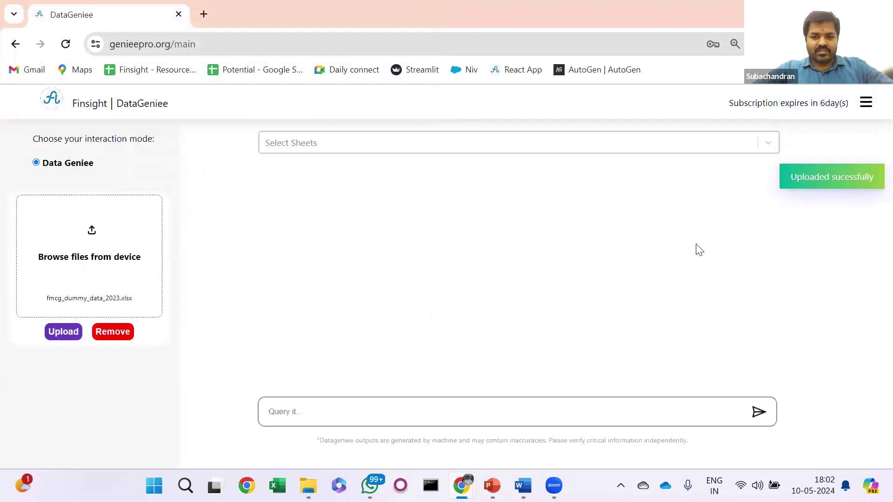
Select the Sales _Cost 2023 and Sales_Cost 2022 sheets and review their five-row previews.
left_click(761, 145)
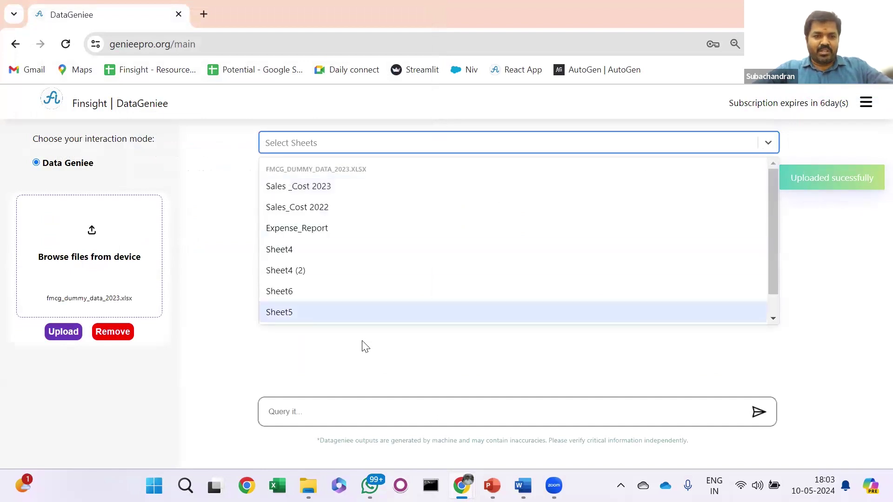
left_click(384, 189)
left_click(382, 141)
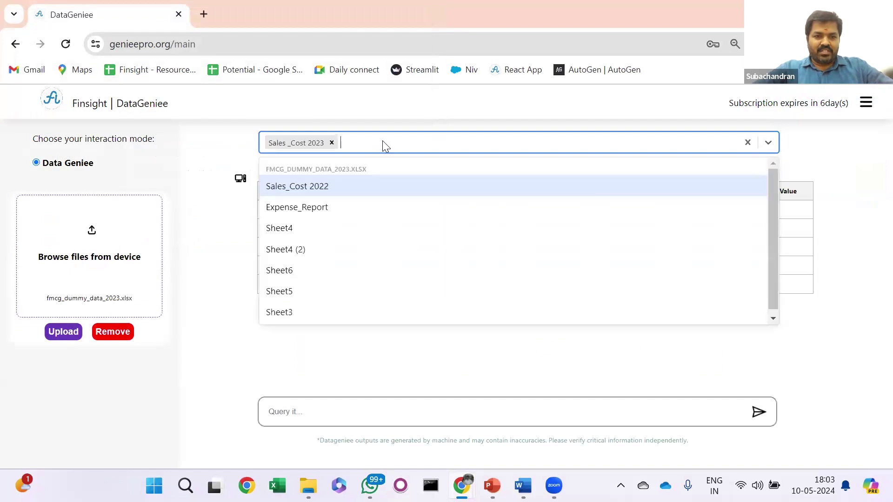
left_click(352, 188)
left_click(446, 146)
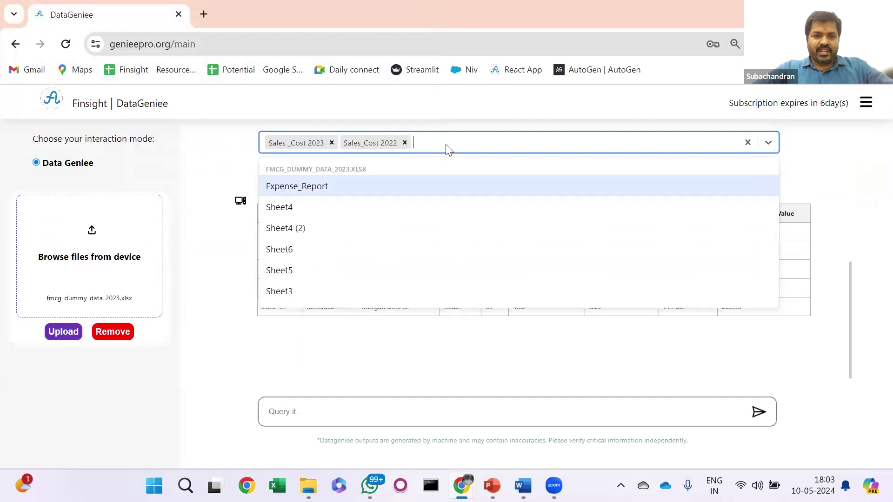
left_click(213, 164)
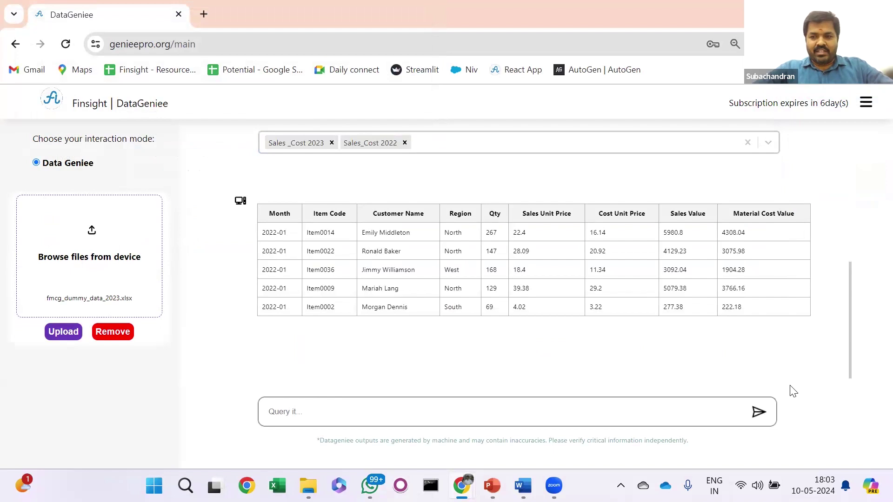
left_click_drag(851, 310, 849, 229)
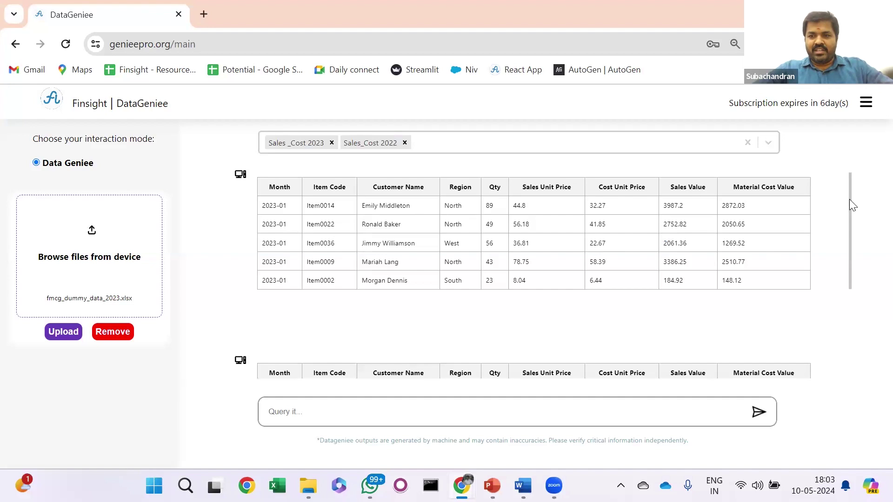
left_click_drag(850, 200, 851, 297)
In Customer Sales Concentration.docx, select the 'Unpivot Sales and Material cost' requirement line.
left_click(375, 398)
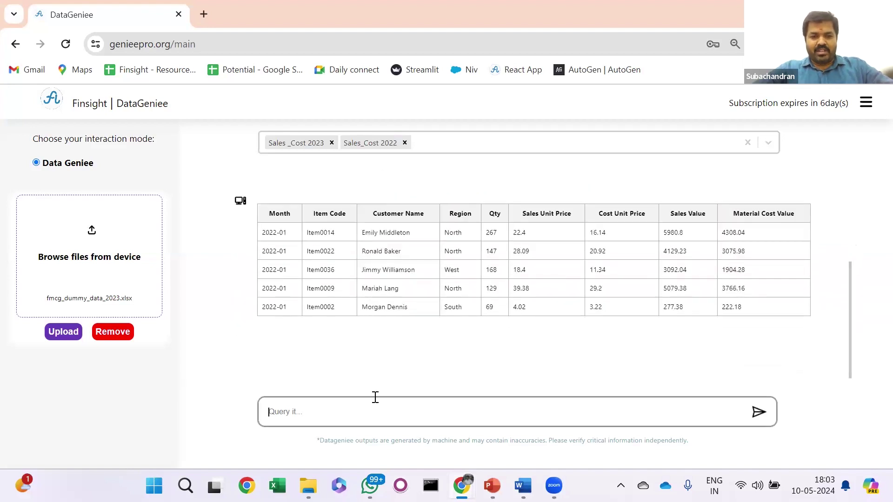
key("alt+Tab")
key("alt+Tab")
key("alt+Tab")
key("alt+Tab")
key("alt+Tab")
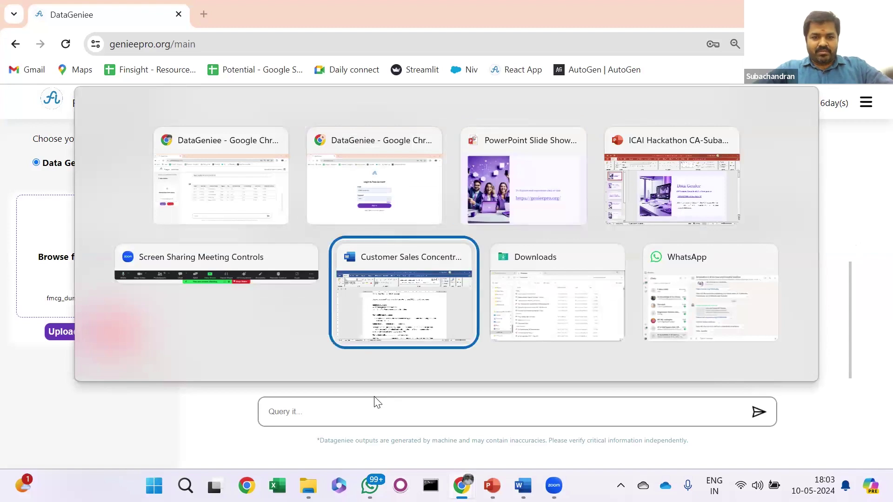
left_click(358, 254)
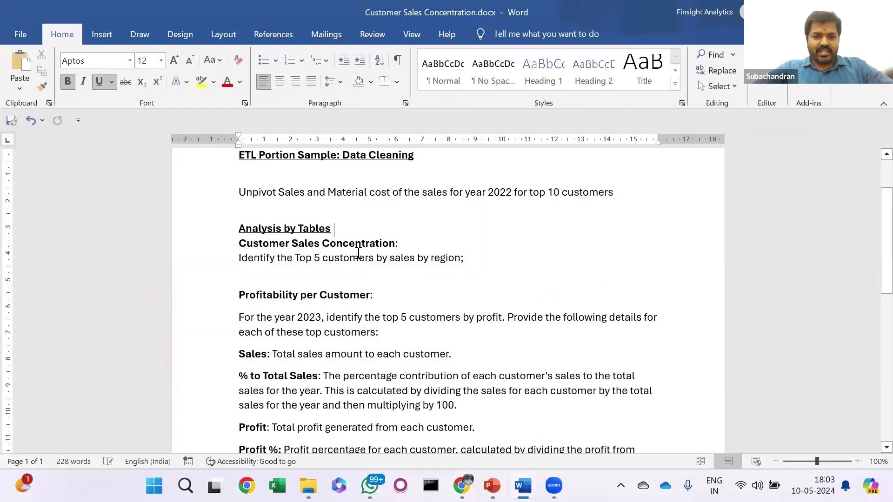
key("ctrl+Left")
key("ctrl+Left")
key("ctrl+Left")
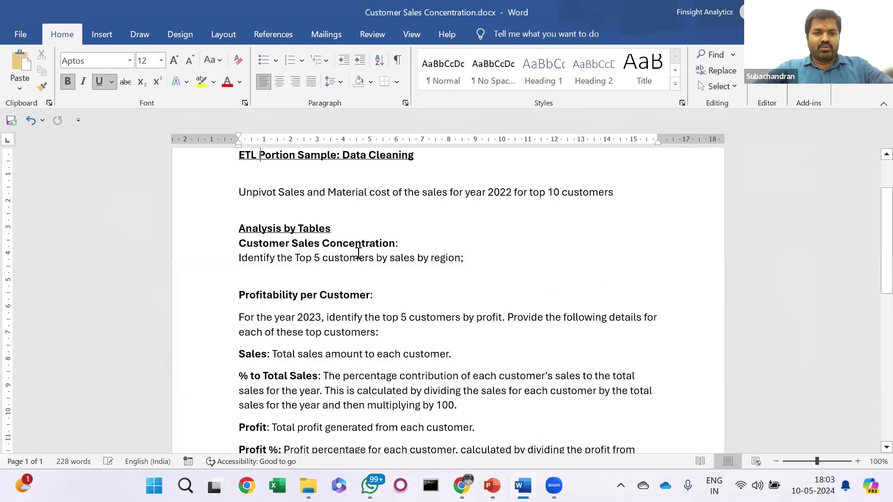
key("shift+Down")
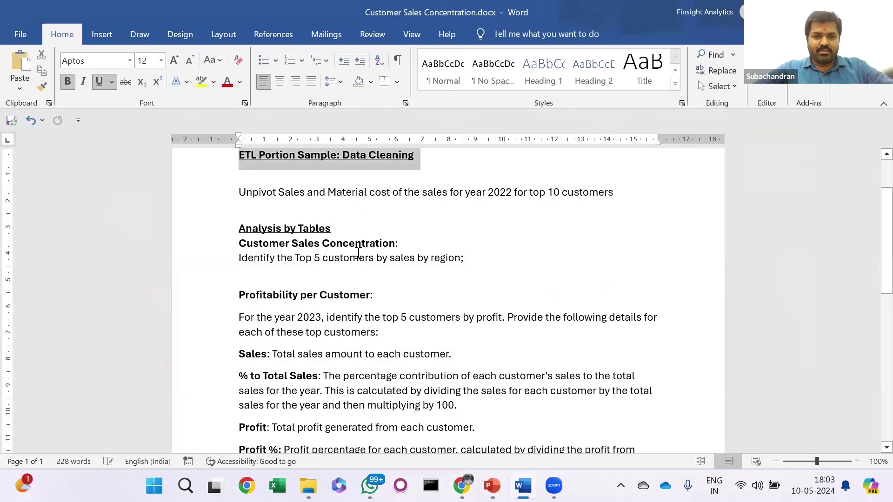
left_click(319, 352)
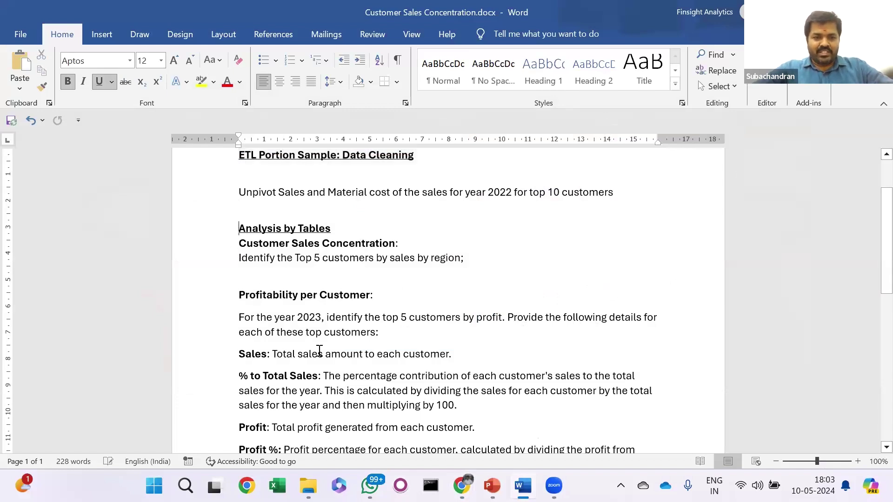
scroll(293, 404, "down", 6)
left_click(294, 404)
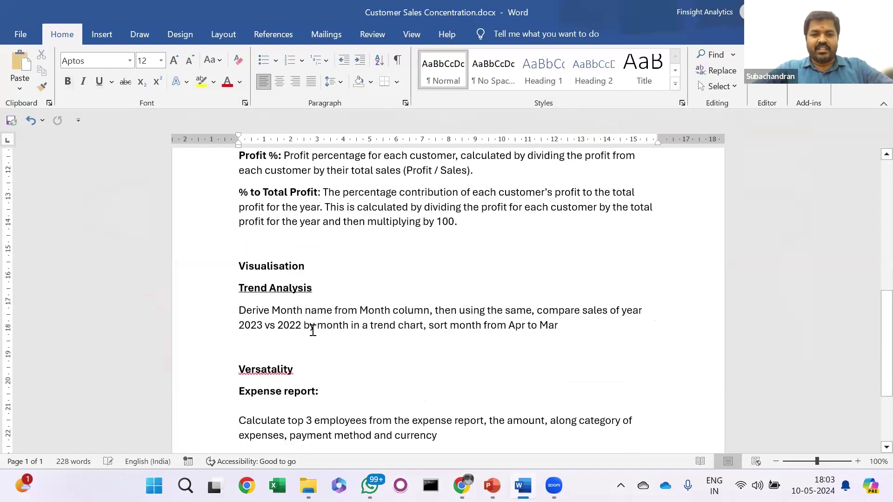
scroll(312, 329, "up", 8)
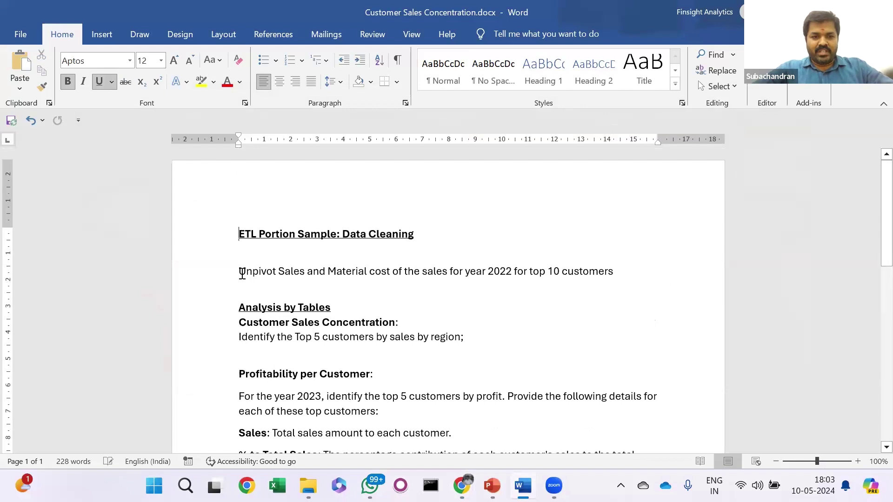
left_click(240, 272)
triple_click(242, 273)
key("ctrl+c")
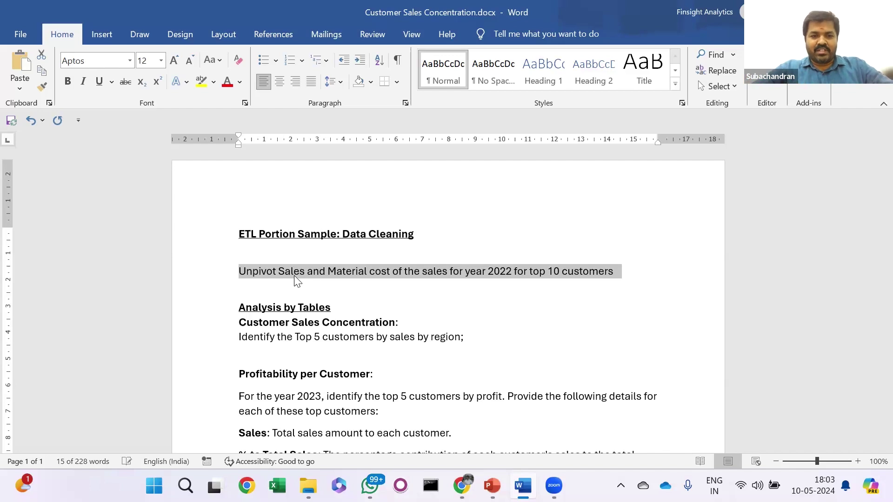
Paste the 2022 top-10-customer unpivot requirement into DataGeniee's query box and send it.
key("alt+Tab")
key("alt+Tab")
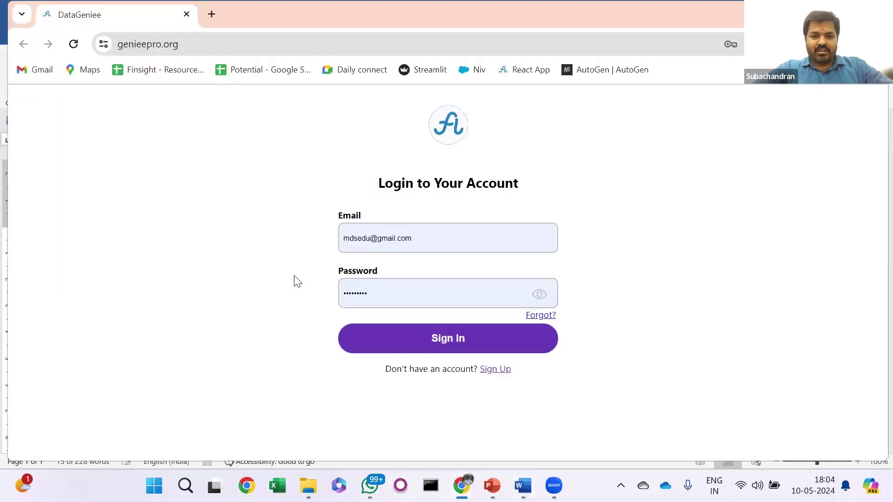
key("alt+Tab")
key("alt+Tab")
key("alt+Tab")
key("alt+Tab")
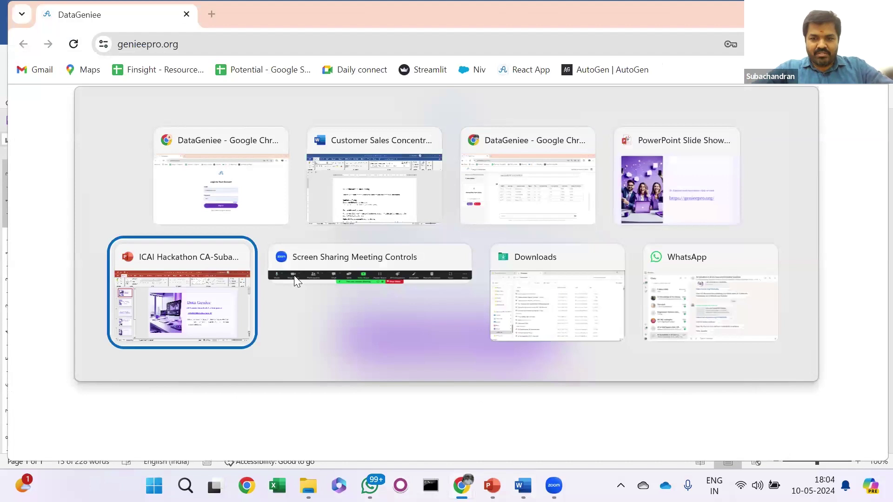
key("alt+shift+Tab")
key("alt+shift+Tab")
key("alt+shift+Tab")
key("alt+shift+Tab")
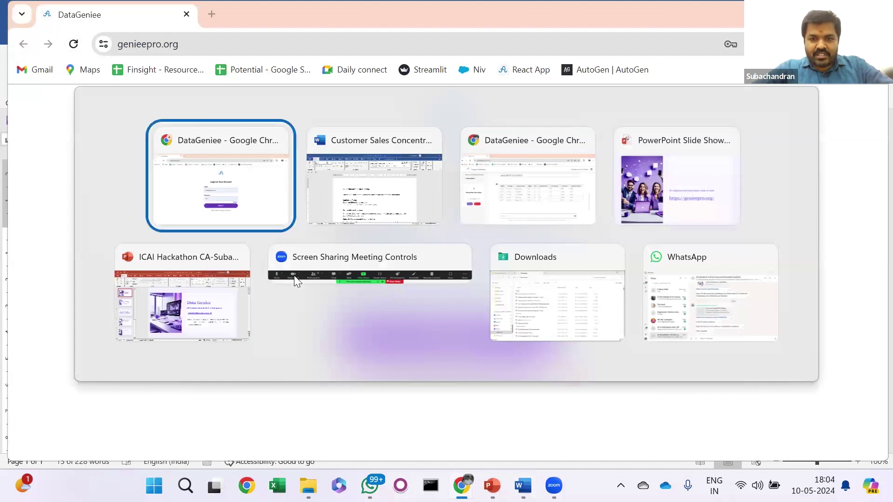
key("alt+Tab")
key("alt+Tab")
left_click(303, 405)
key("ctrl+v")
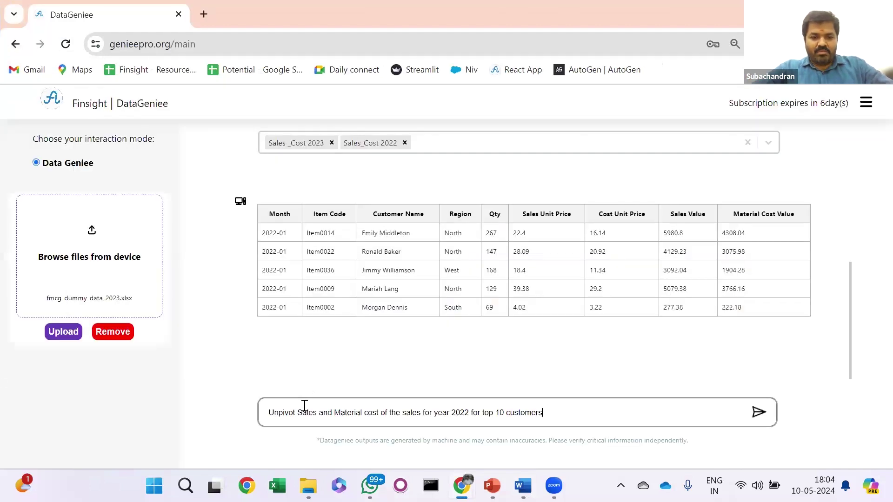
left_click(381, 377)
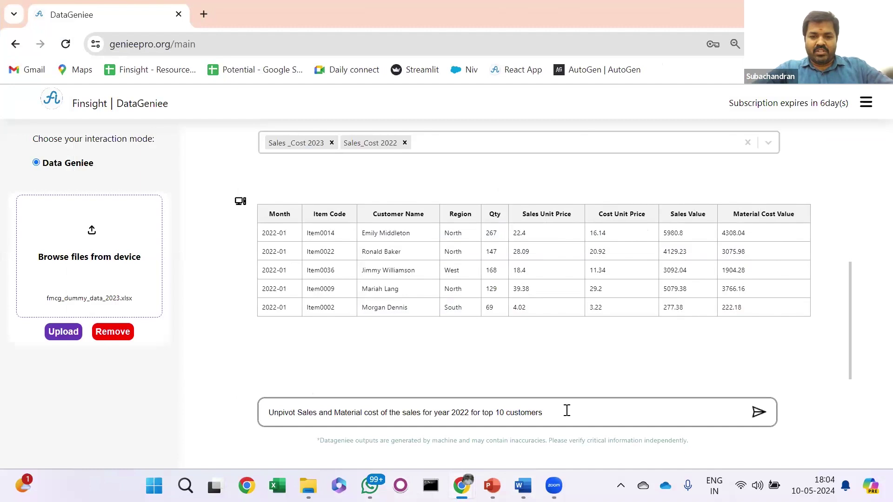
left_click(549, 412)
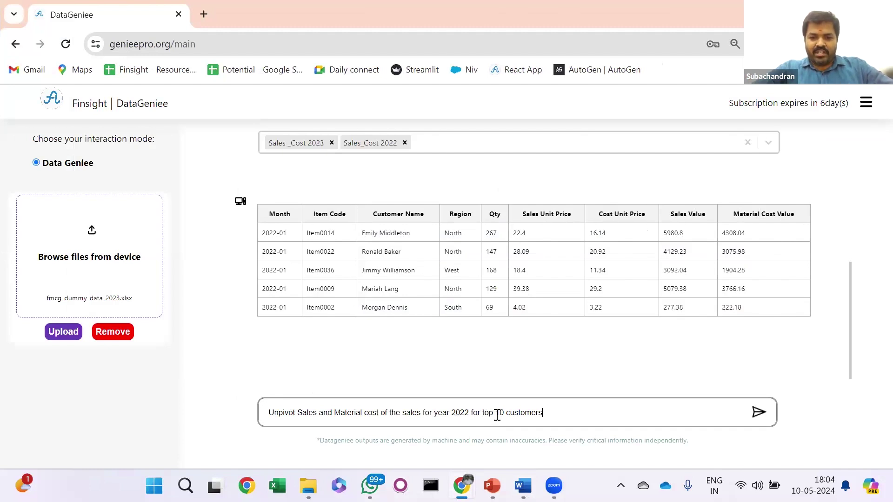
key("Return")
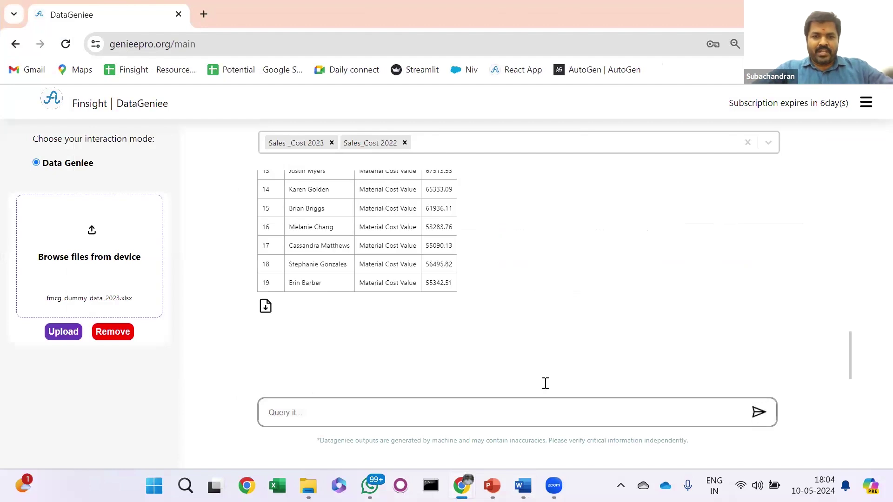
Review the 20-row Customer Name / Type / Value unpivot table, then return to Word.
scroll(536, 296, "up", 2)
scroll(536, 296, "up", 5)
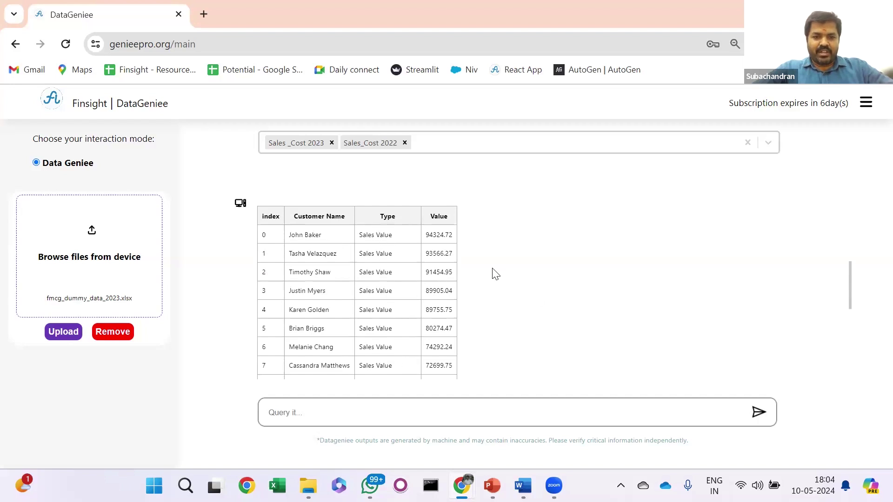
scroll(494, 273, "down", 5)
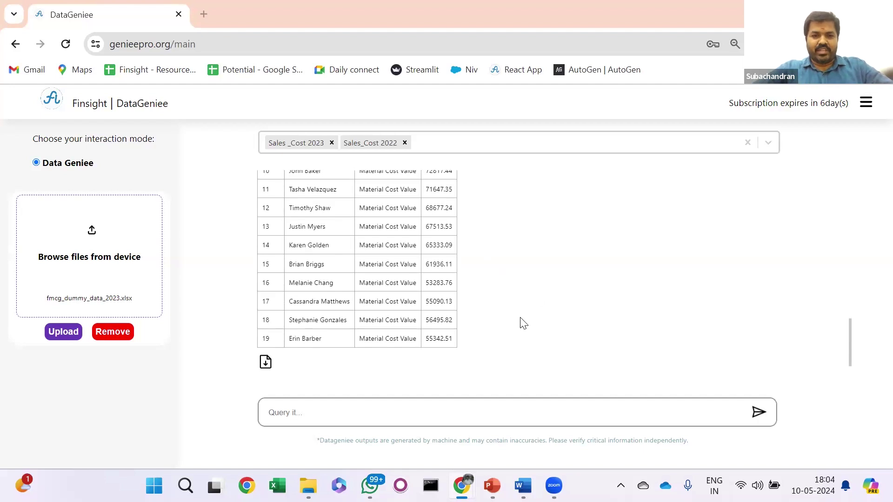
key("alt+Tab")
key("alt+Tab")
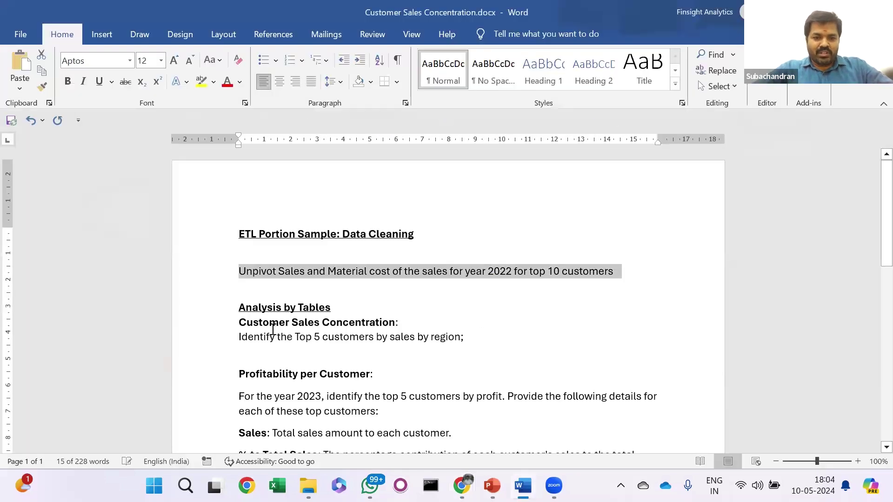
Send the 'Identify the Top 5 customers by sales by region' line as a query, then return to Word.
left_click(231, 338)
left_click(232, 340)
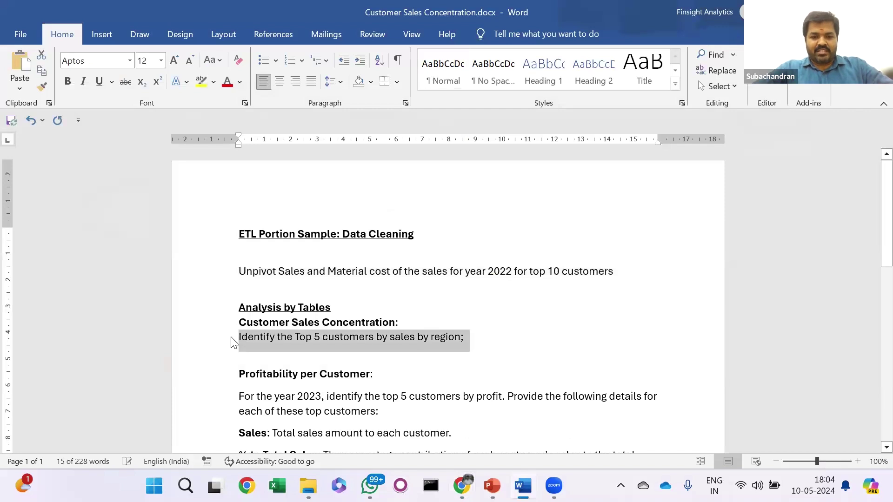
key("alt+Tab")
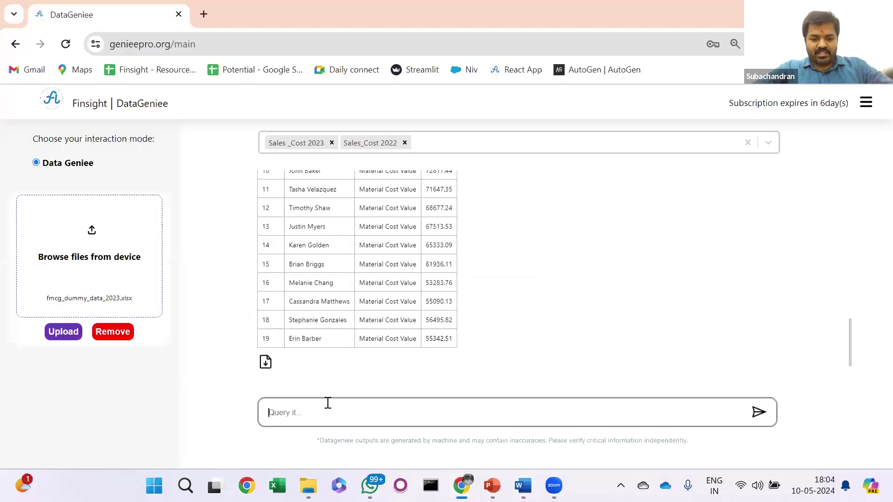
type("Identify the Top 5 customers by sales by region:")
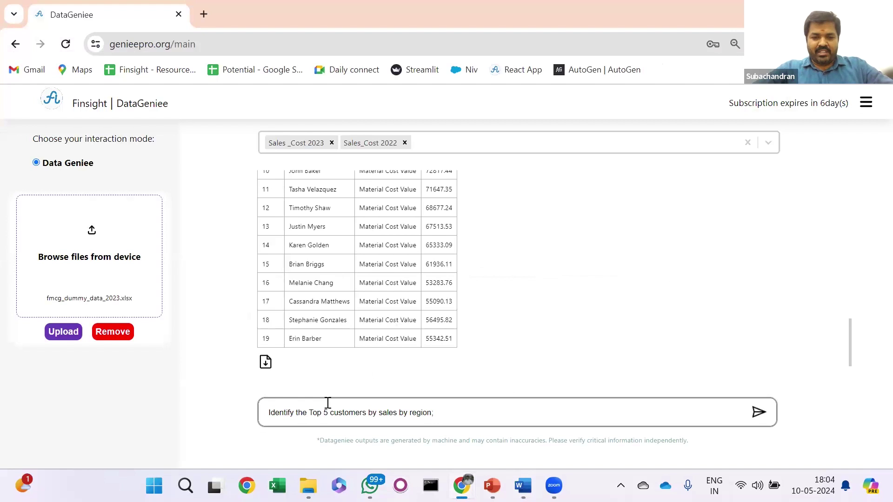
key("Return")
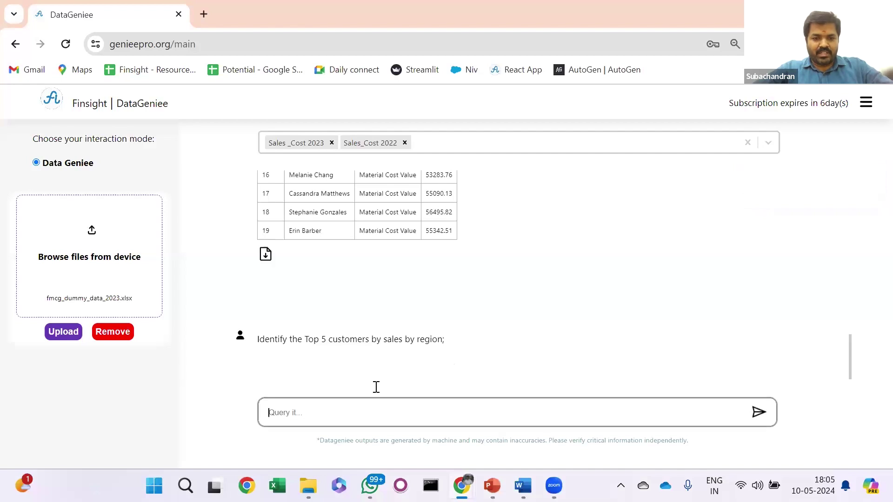
key("alt+Tab")
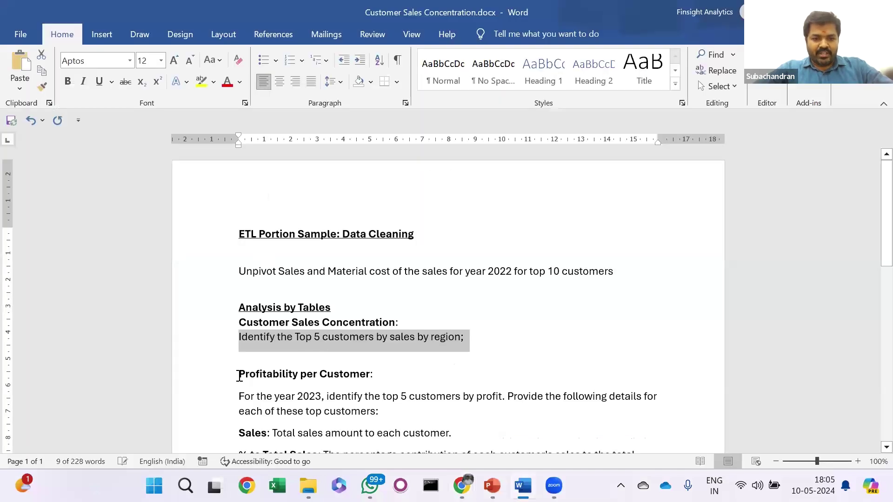
Copy the Profitability per Customer requirements through '% to Total Profit' and return to DataGeniee.
left_click(239, 376)
key("shift+Down")
key("shift+Down")
key("shift+Down")
key("shift+Down")
key("shift+Down")
key("shift+Down")
key("shift+Down")
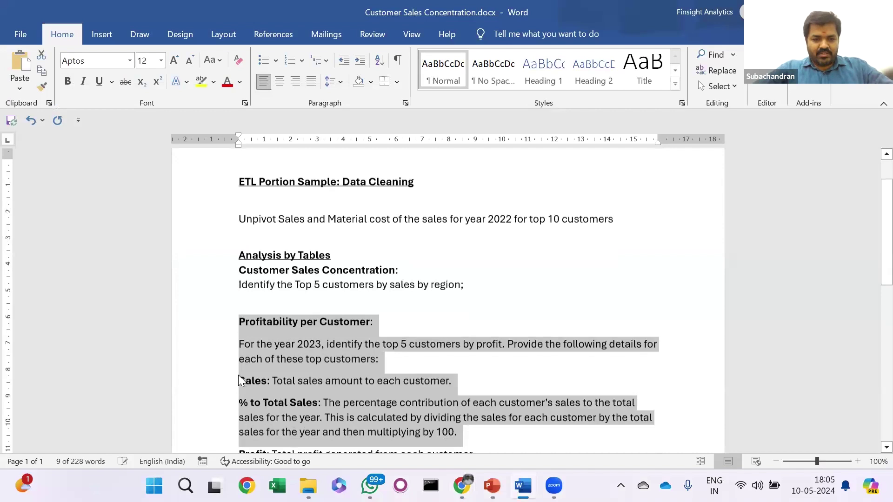
key("shift+Down")
key("shift+Down")
key("shift+Down")
key("shift+Down")
key("shift+Down")
key("shift+Down")
key("ctrl+c")
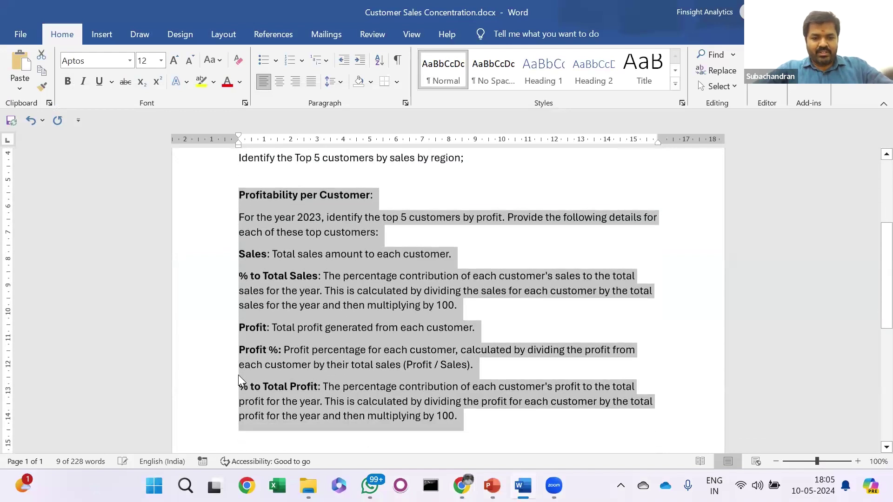
left_click(292, 276)
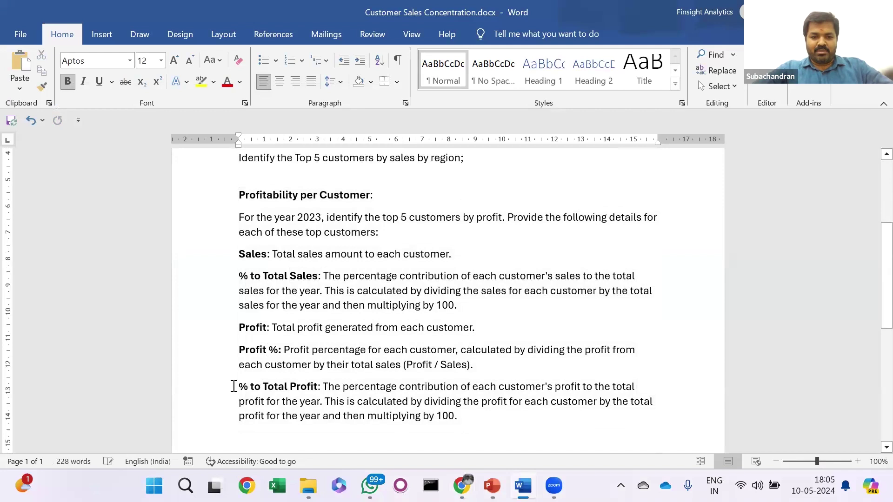
key("alt+Tab")
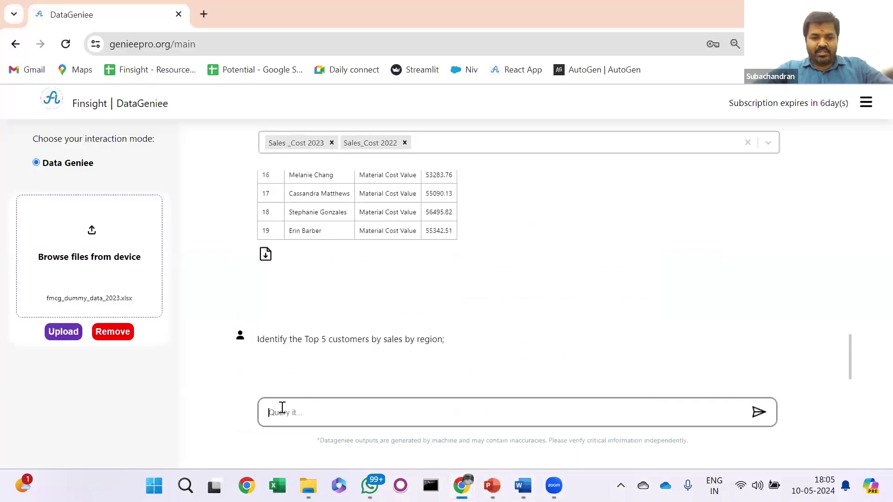
Submit the Profitability per Customer prompt and review the five-row sales, profit and share table.
key("ctrl+v")
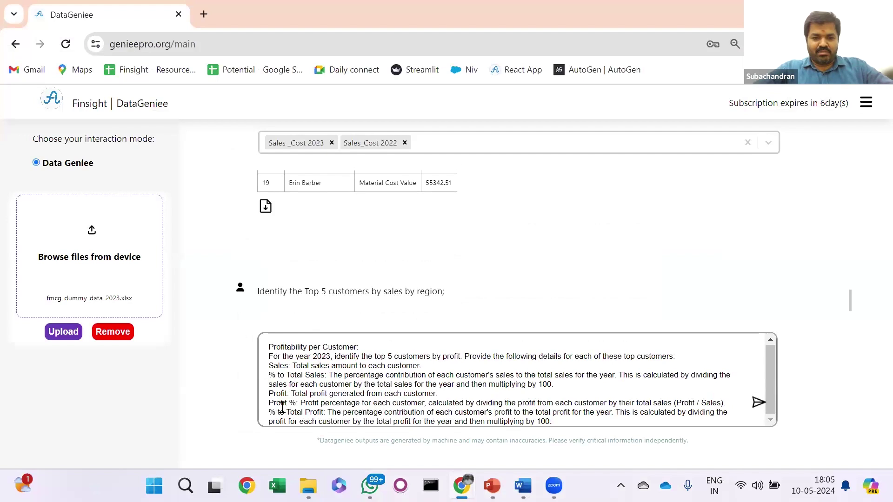
key("Return")
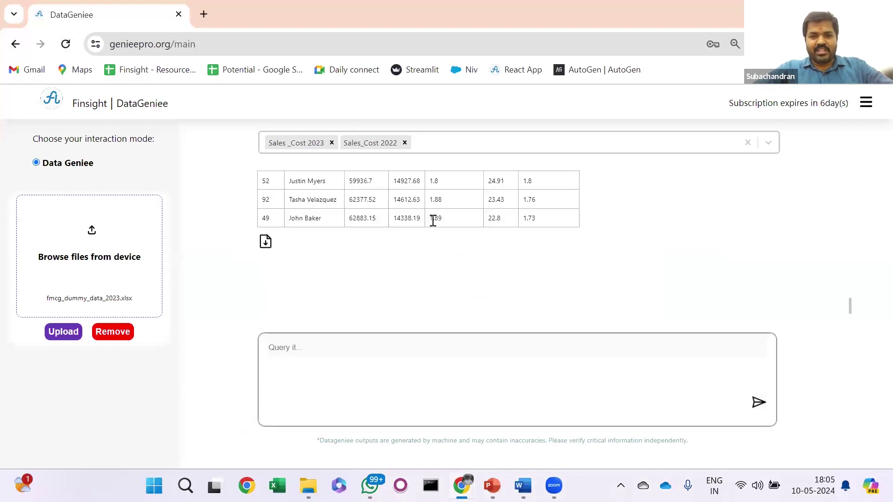
scroll(433, 221, "up", 2)
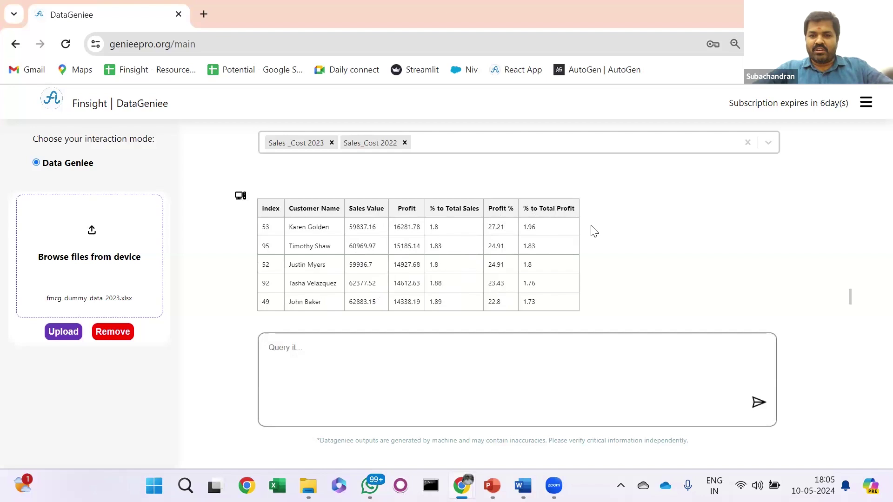
scroll(594, 231, "up", 1)
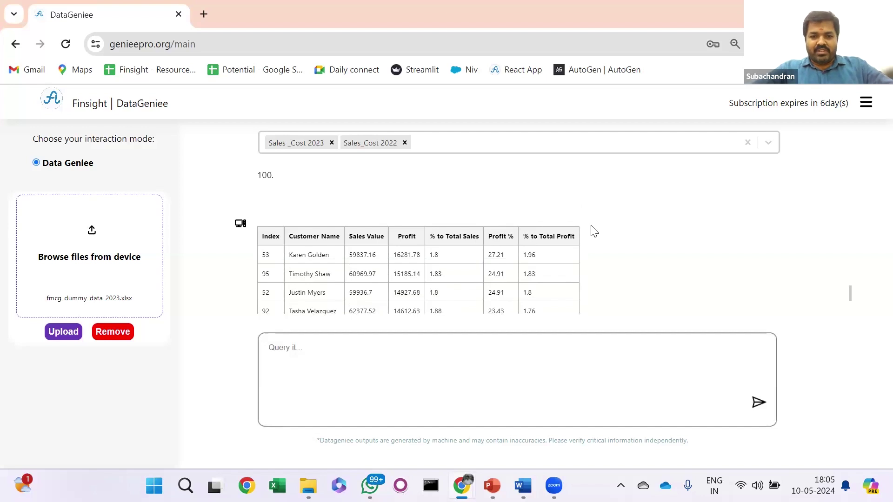
scroll(594, 232, "down", 2)
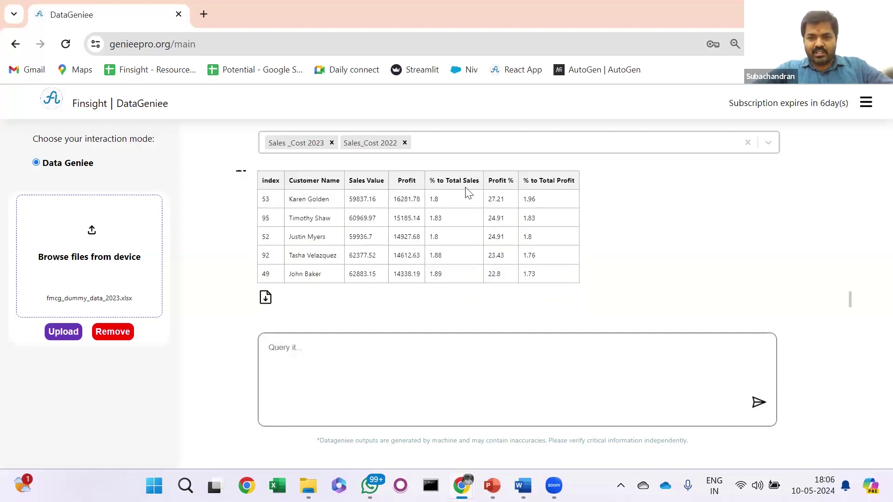
scroll(655, 200, "up", 10)
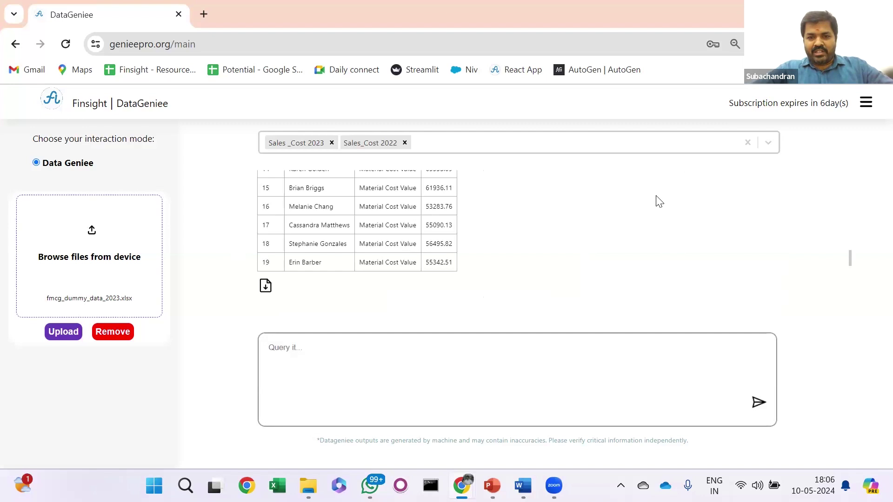
scroll(660, 201, "up", 5)
scroll(656, 195, "down", 2)
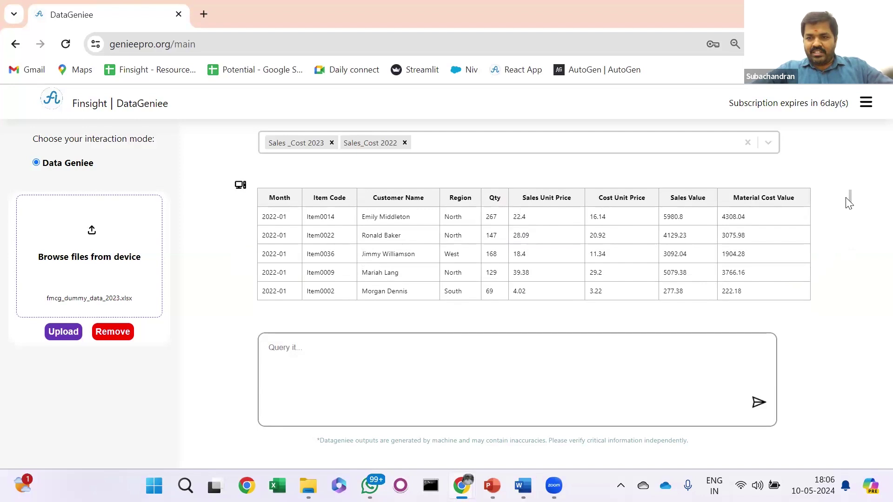
scroll(831, 218, "down", 10)
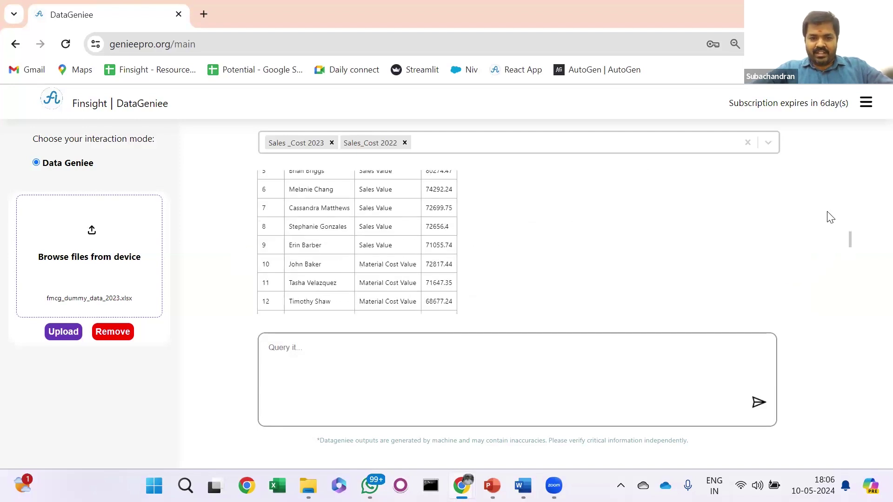
scroll(831, 217, "down", 5)
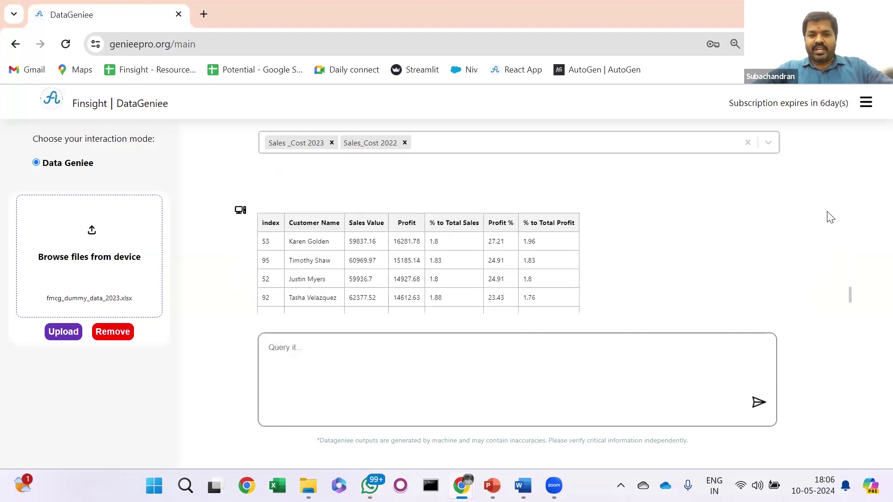
scroll(830, 217, "up", 1)
scroll(831, 217, "up", 2)
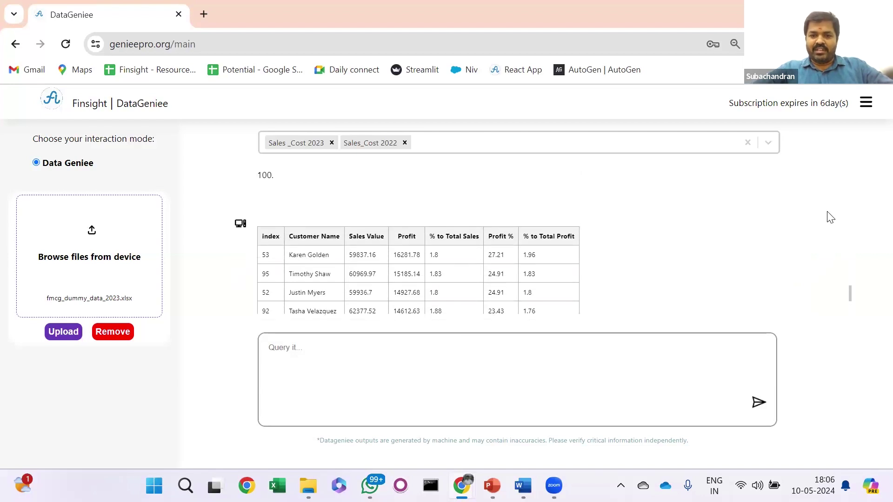
scroll(831, 217, "down", 1)
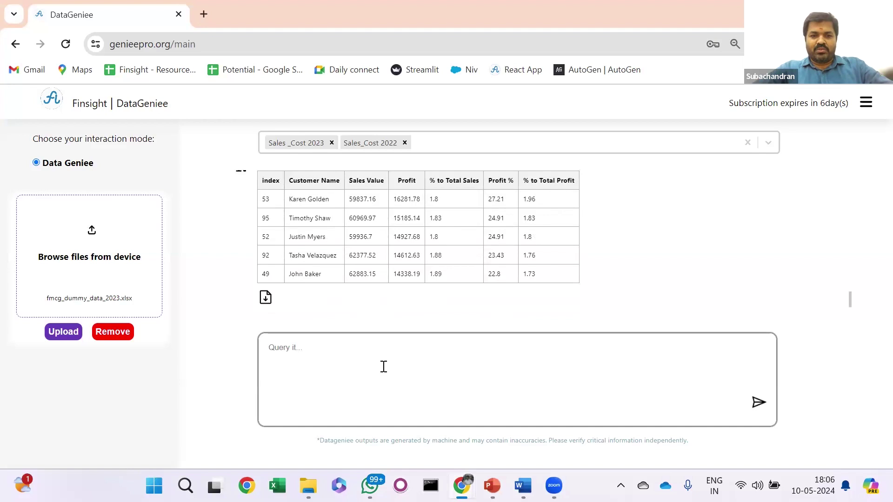
Download the profitability table as the spreadsheet table_data (4).xlsx.
key("alt+Tab")
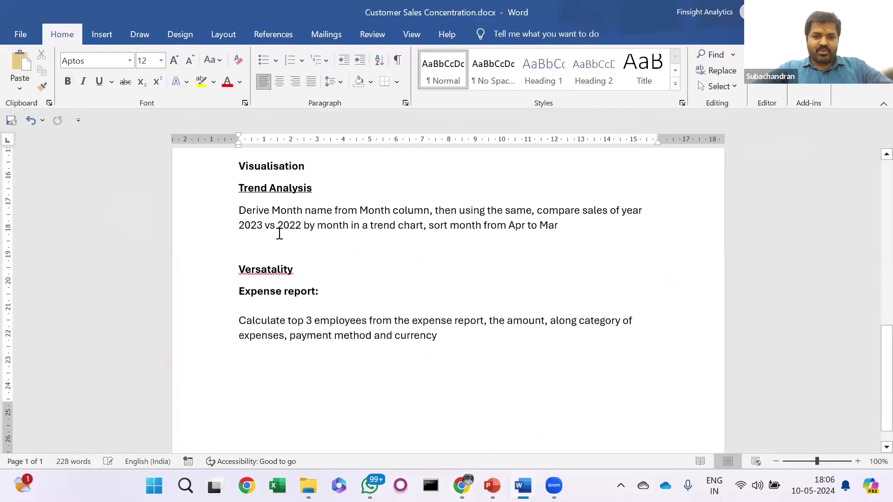
key("alt+Tab")
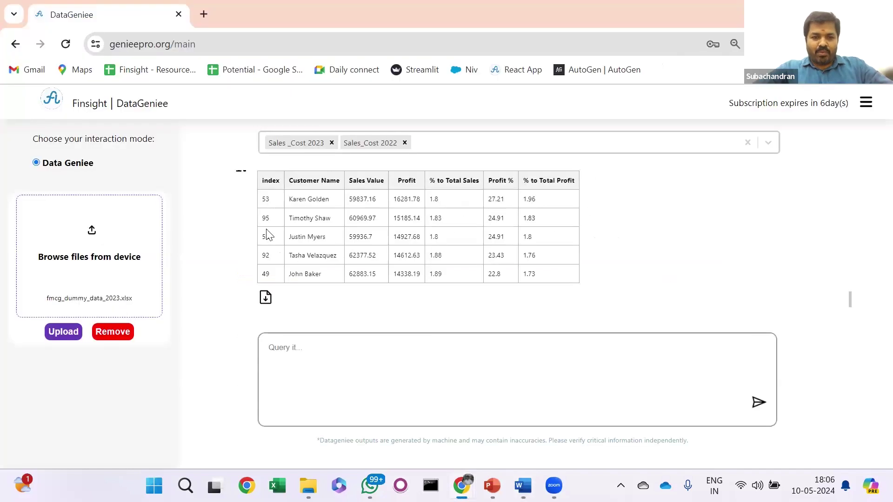
left_click(264, 300)
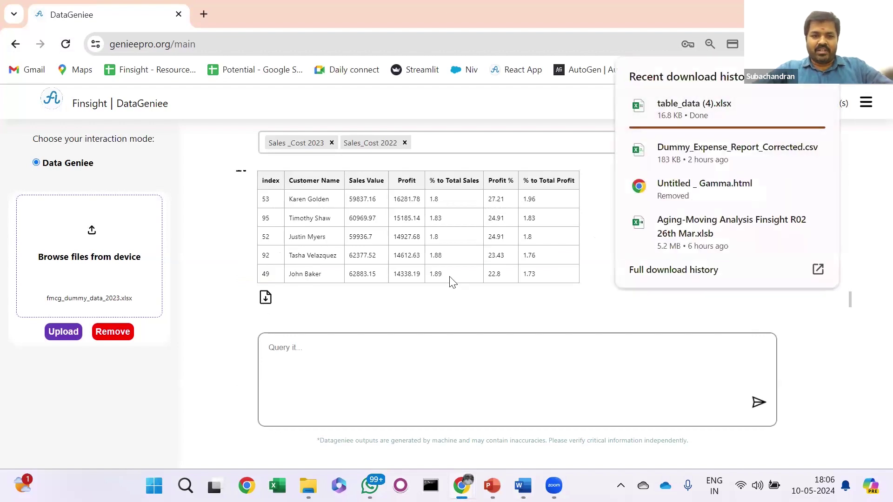
left_click(331, 375)
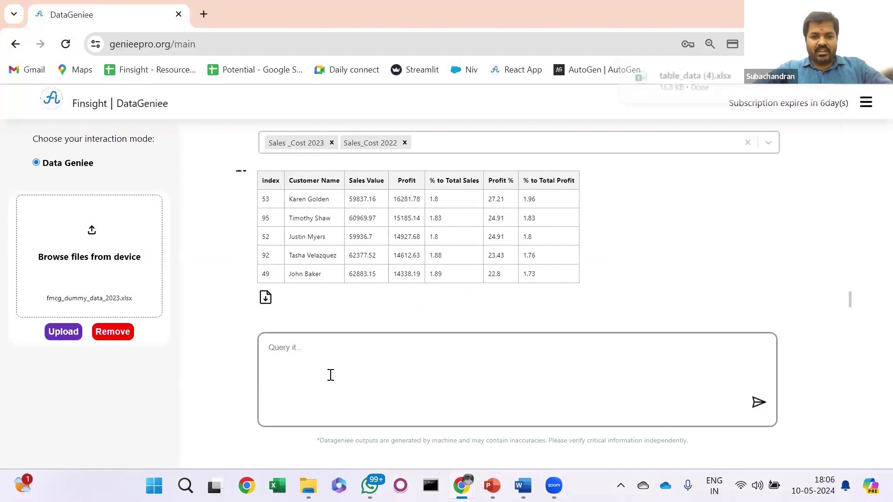
Copy the 2023 vs 2022 monthly trend-chart request from Word into the query box.
key("alt+Tab")
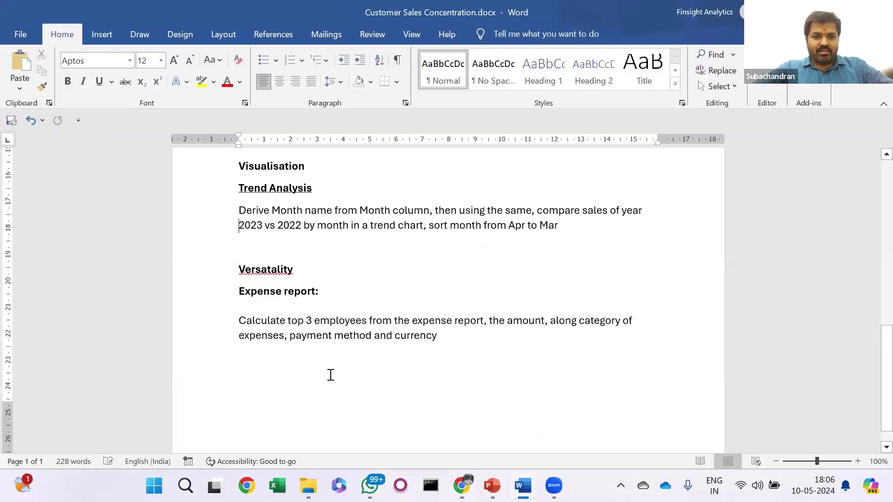
key("ctrl+shift+Down")
key("ctrl+c")
key("alt+Tab")
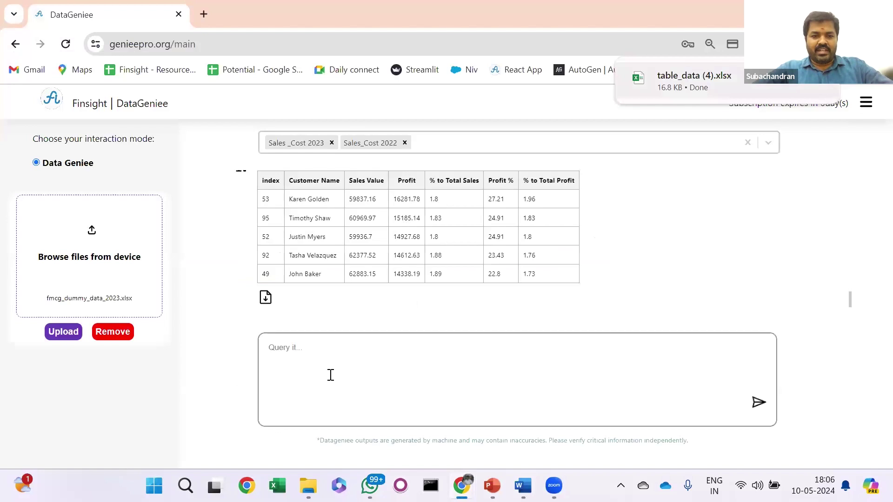
left_click(329, 374)
key("ctrl+v")
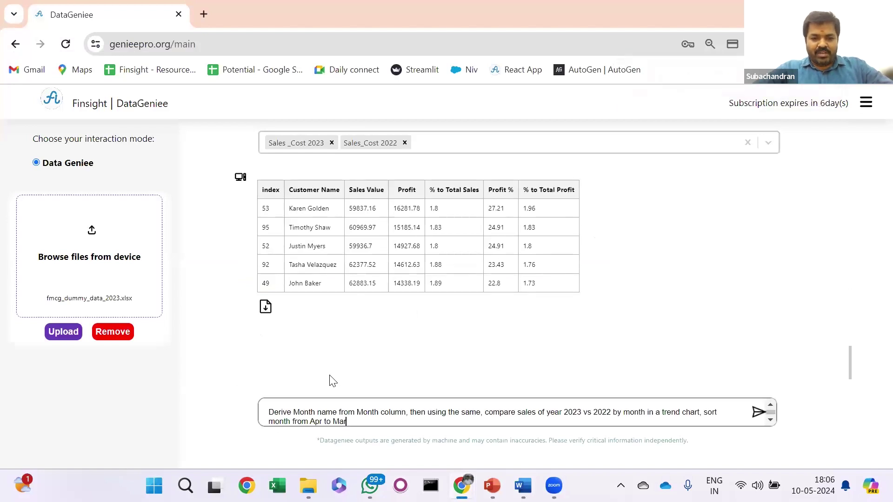
Submit the 2023 vs 2022 monthly sales trend-chart request, ordered April to March.
scroll(600, 287, "up", 6)
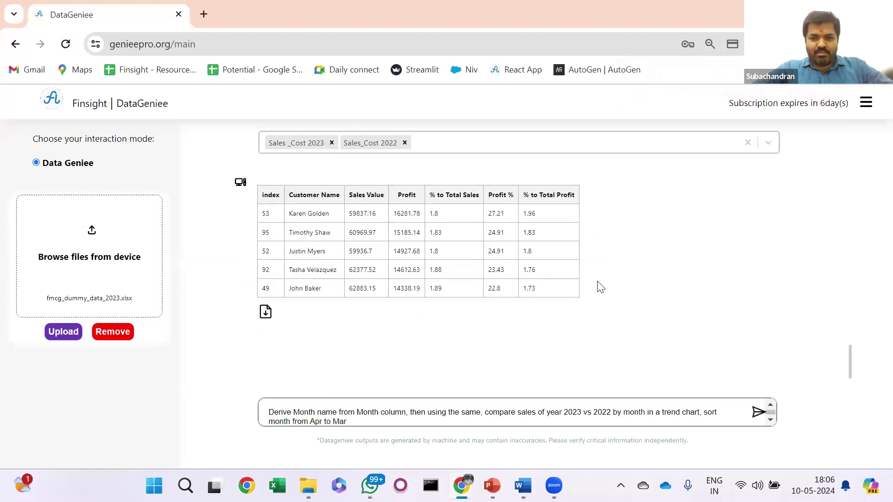
scroll(600, 287, "up", 5)
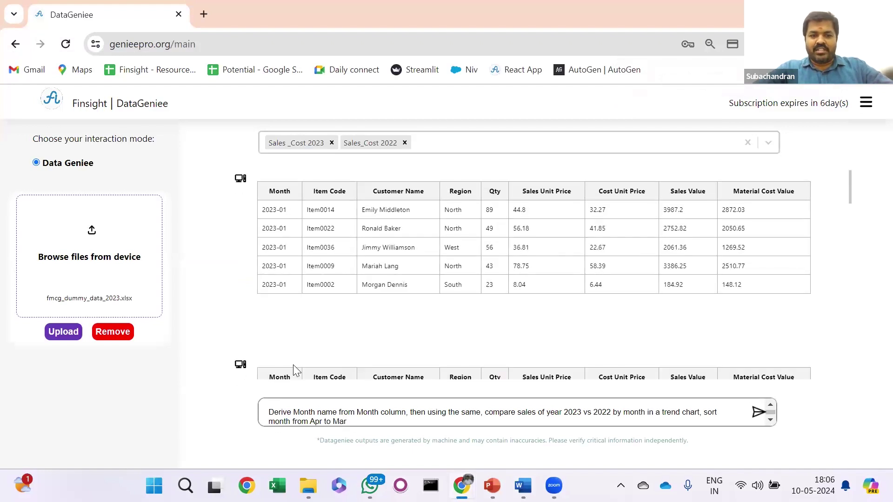
scroll(296, 334, "down", 2)
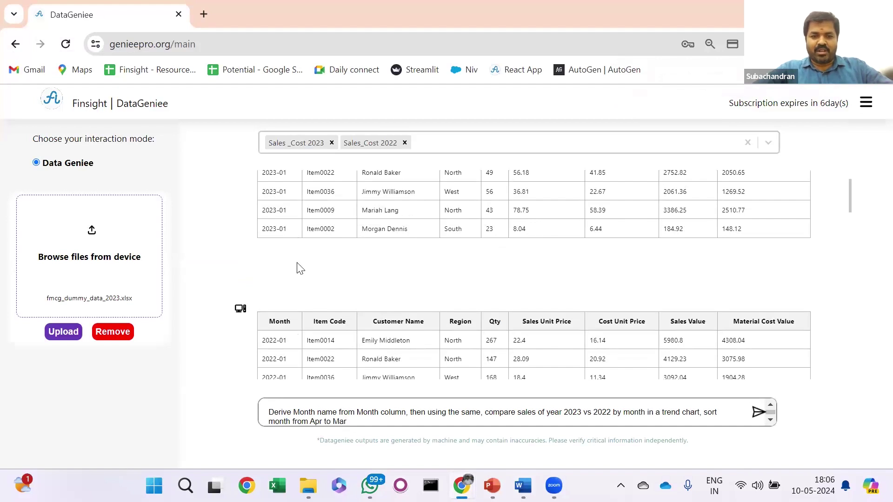
scroll(300, 269, "down", 15)
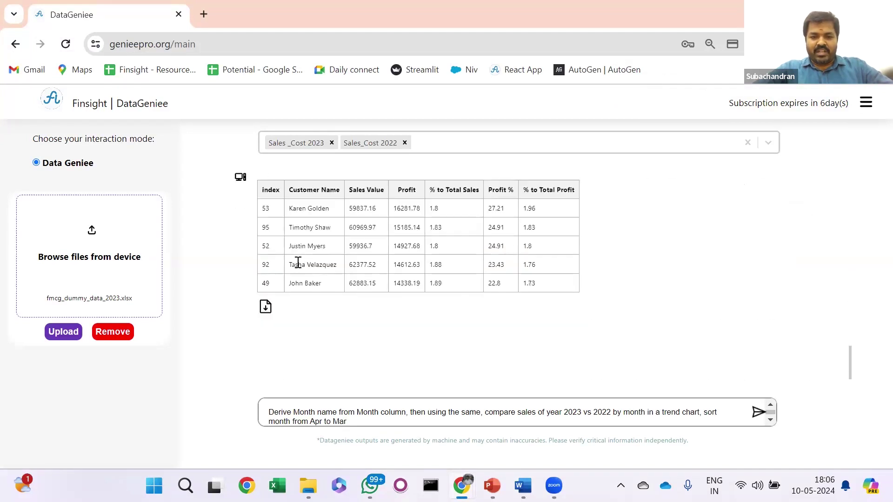
left_click(392, 422)
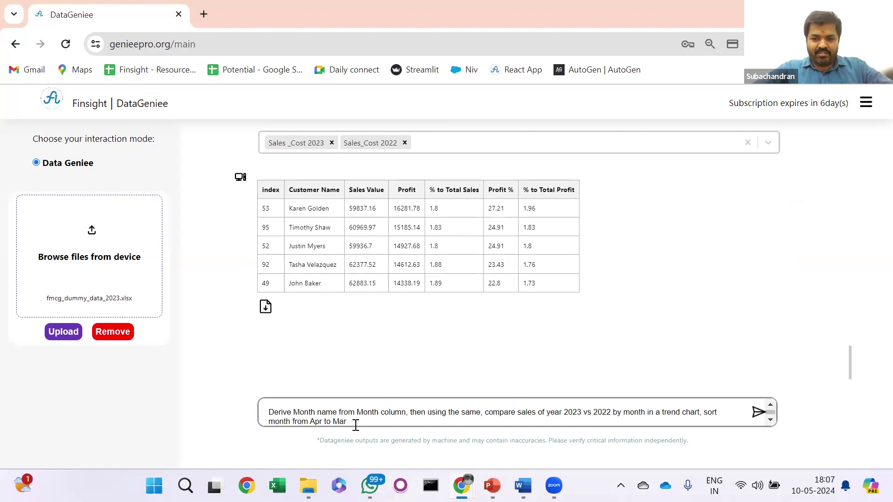
key("Return")
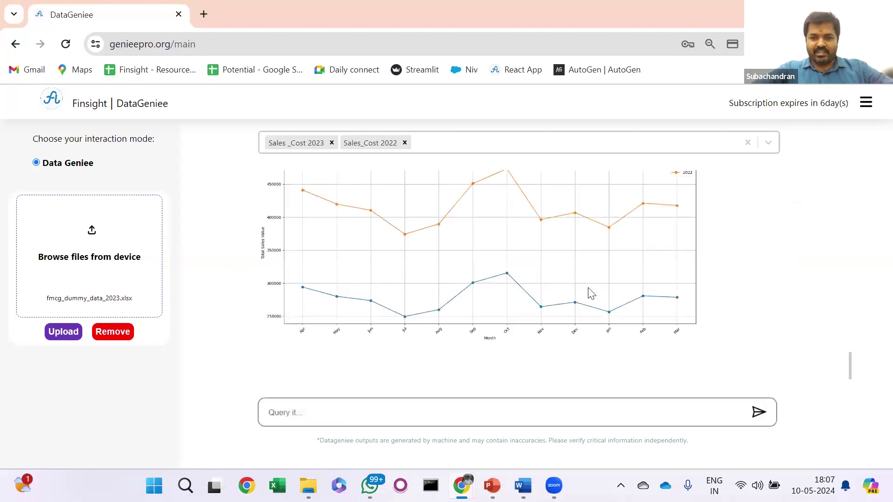
Review the generated line chart, showing 2022 sales above 2023 every month.
scroll(728, 273, "up", 1)
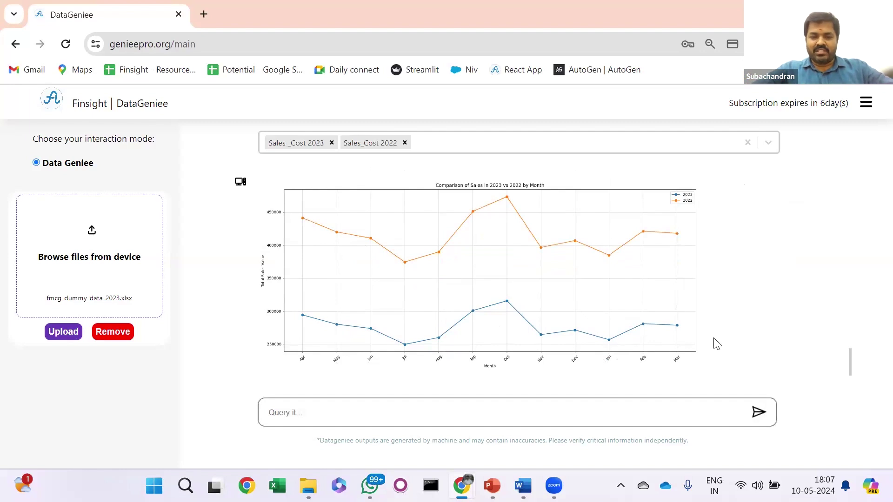
right_click(591, 302)
left_click(806, 296)
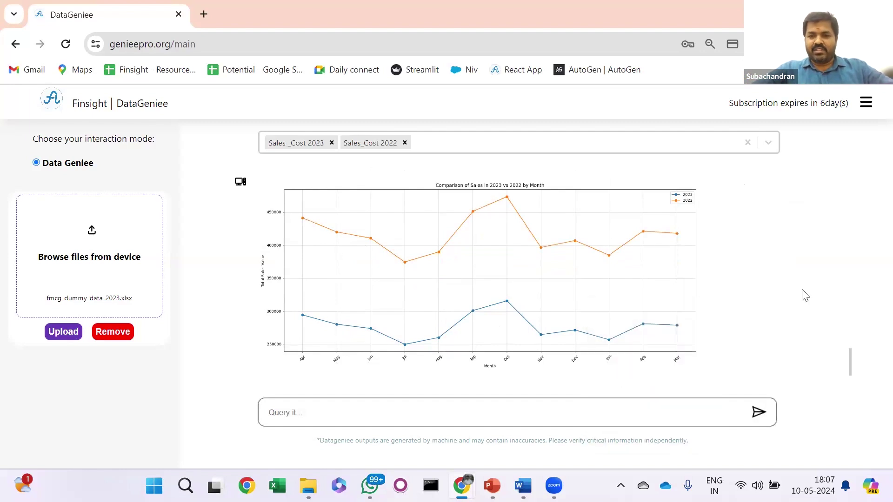
scroll(805, 296, "down", 1)
key("alt+Tab")
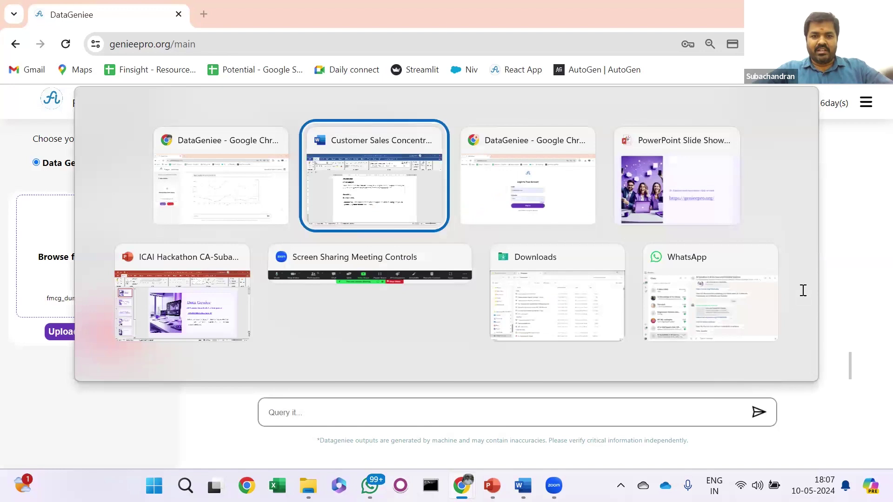
Select the expense-report request in Word and add the Expense_Report sheet to the analysis.
left_click(241, 321)
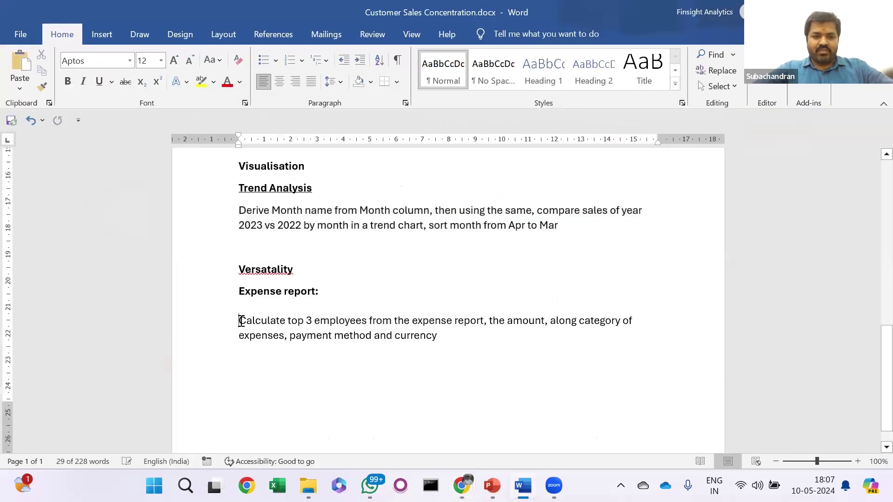
triple_click(241, 321)
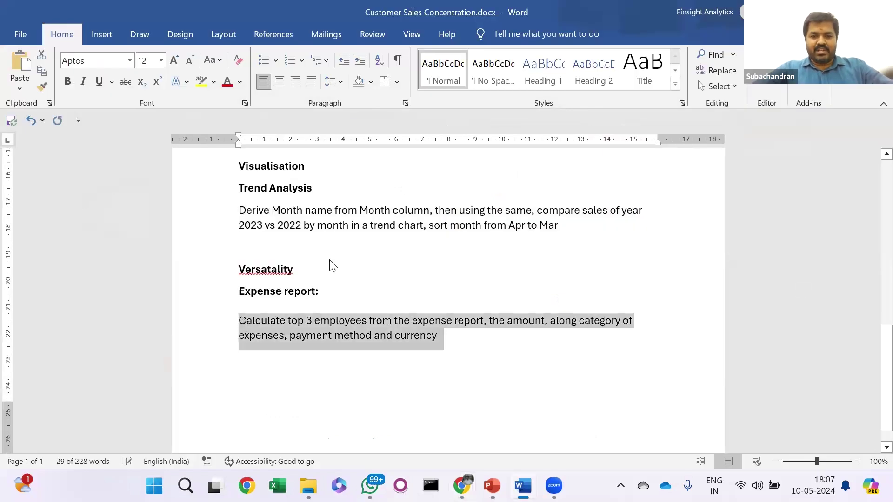
key("alt+Tab")
left_click(433, 145)
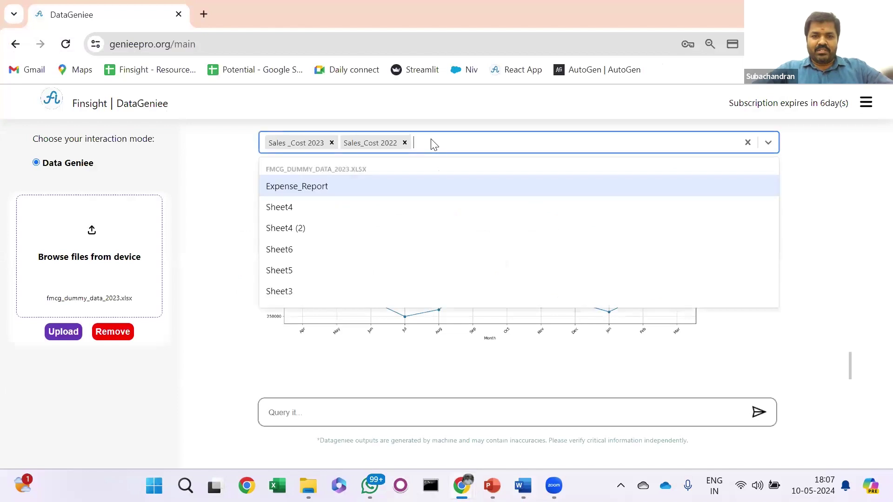
left_click(399, 185)
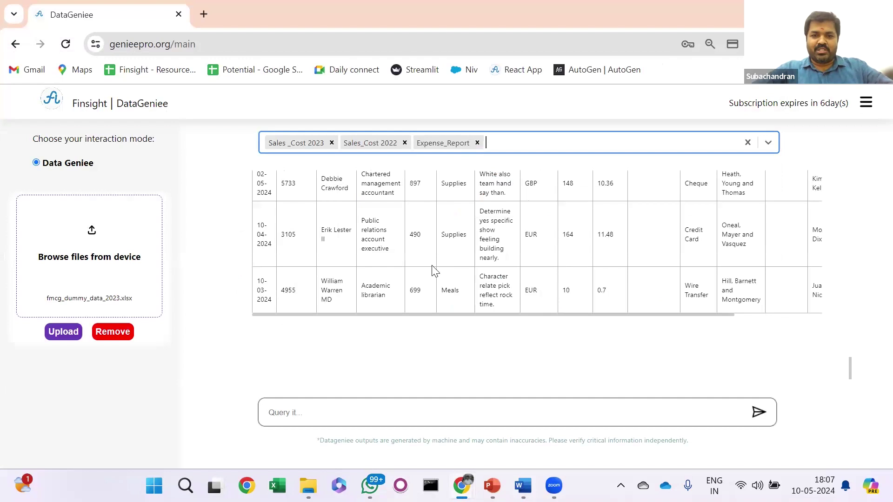
Submit the top-3-employees expense request by category, payment method and currency.
left_click(325, 408)
key("ctrl+v")
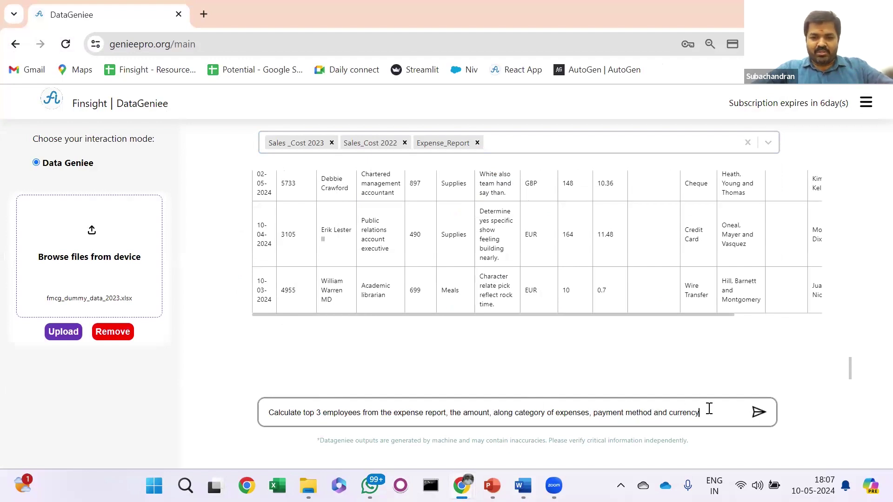
key("Return")
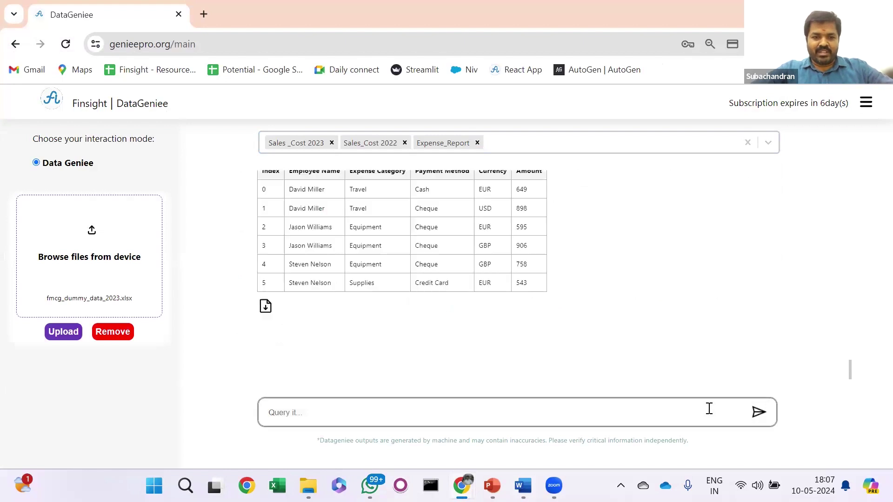
scroll(524, 324, "up", 1)
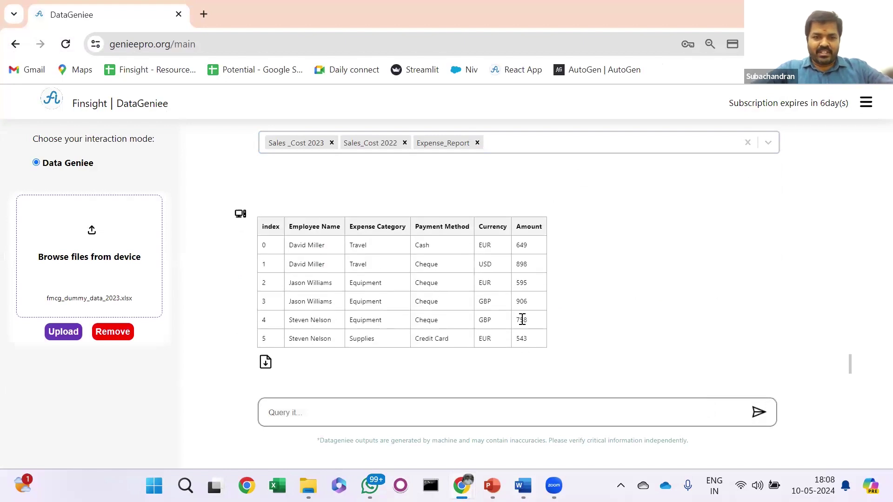